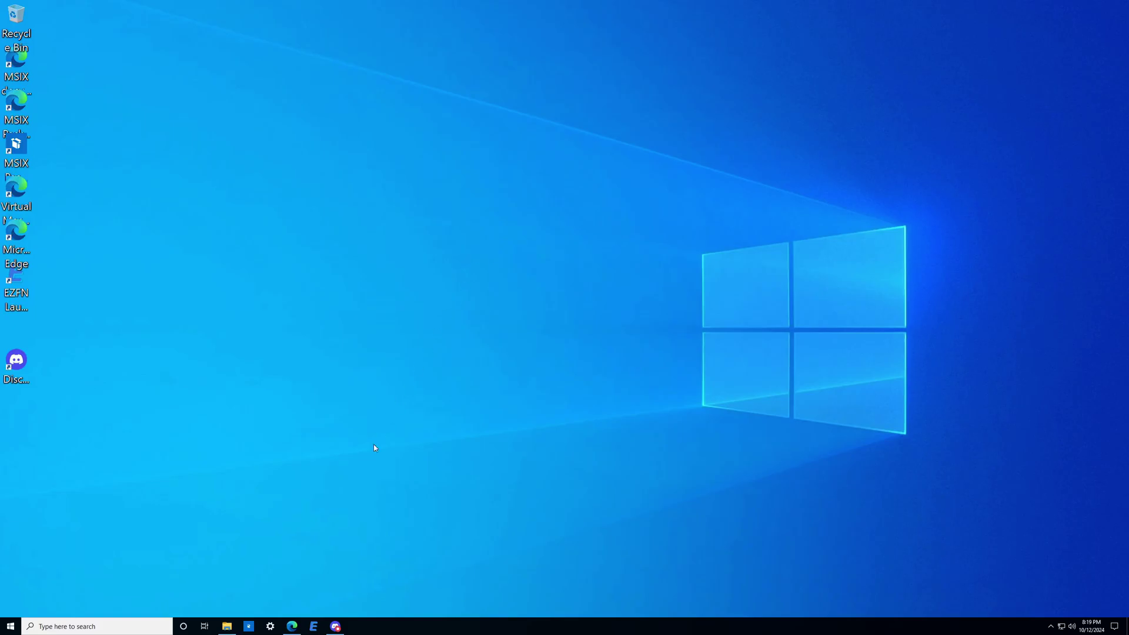
Switch to Edge and open the Nexus Discord invite from the "nexus fortnite discord" search results.
left_click(292, 626)
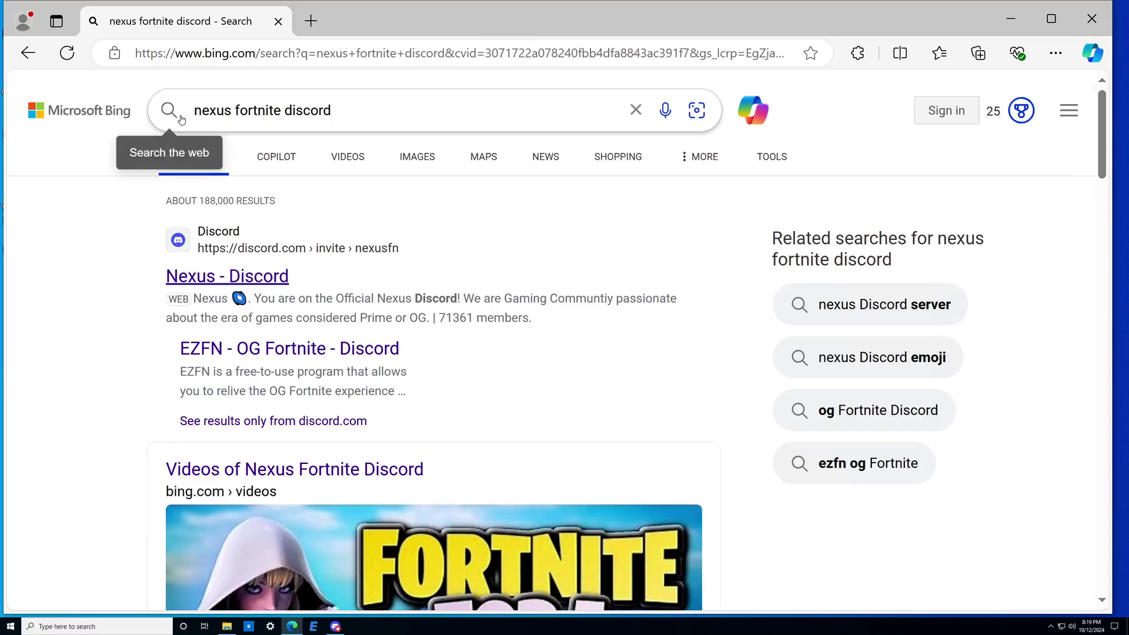
left_click_drag(194, 110, 364, 102)
left_click(373, 101)
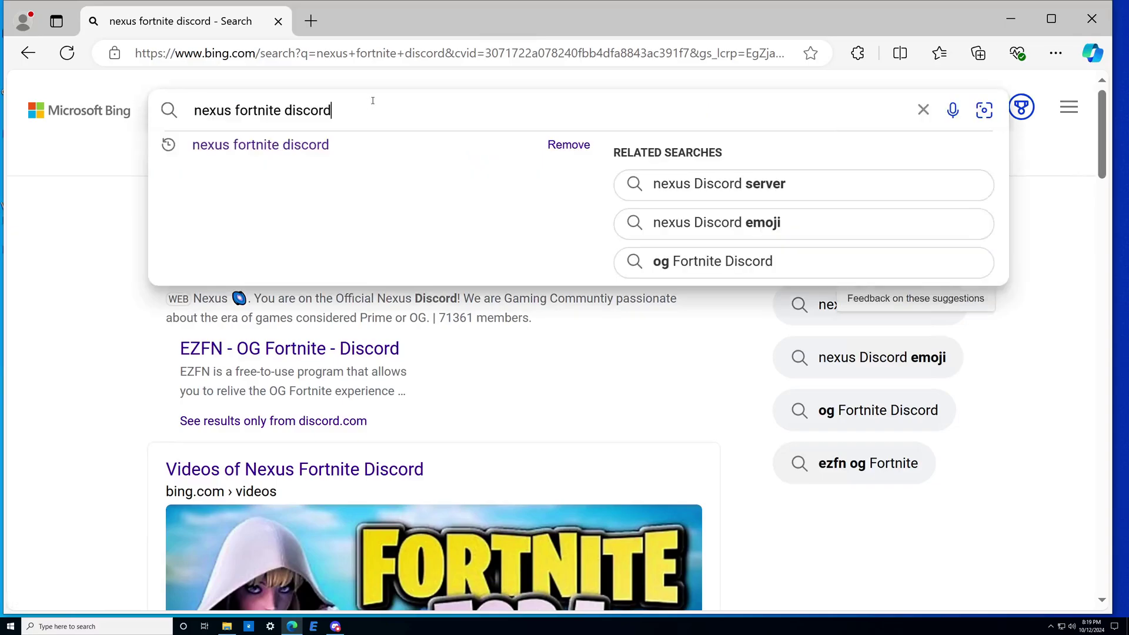
left_click(376, 86)
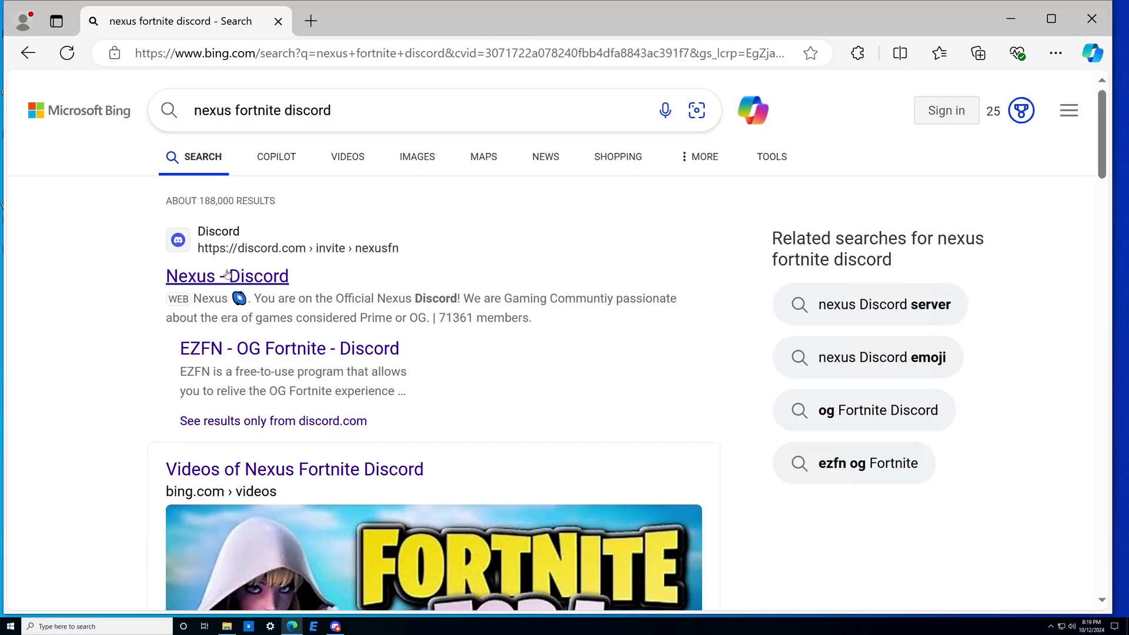
left_click(266, 277)
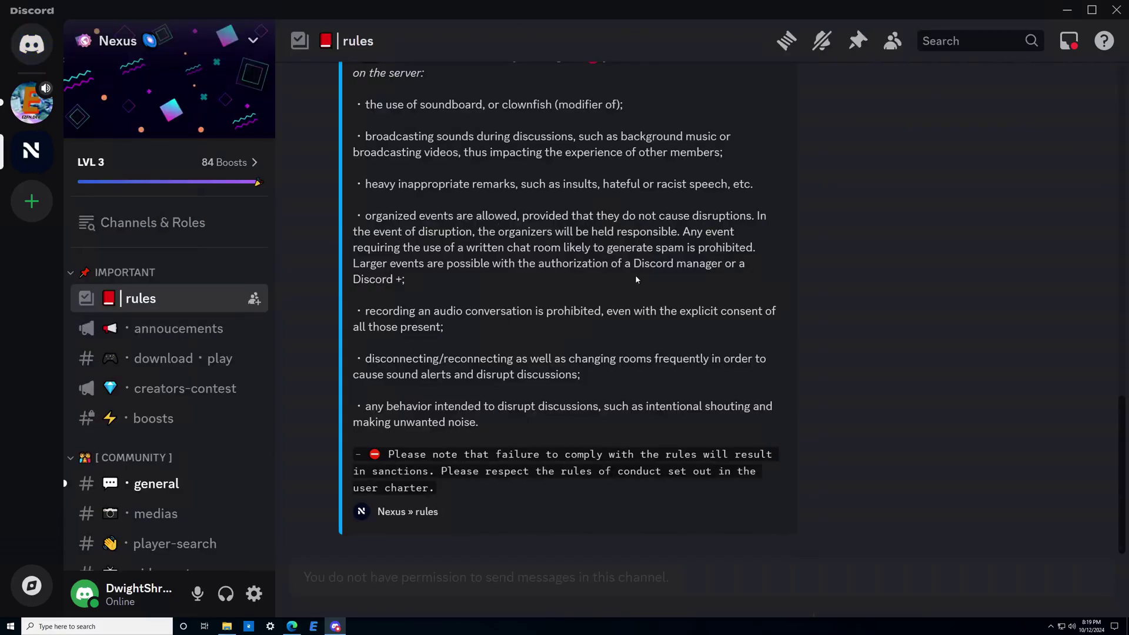
Examine the Nexus server's rules and its annoucements channel, including the October update and patch posts.
scroll(636, 280, "up", 5)
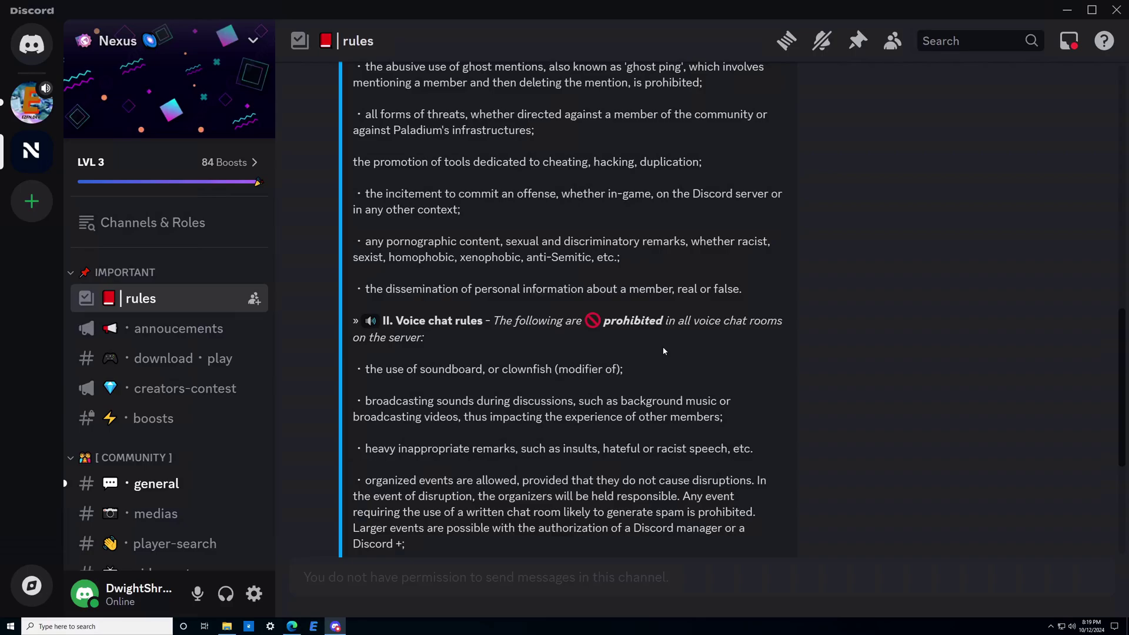
left_click(221, 328)
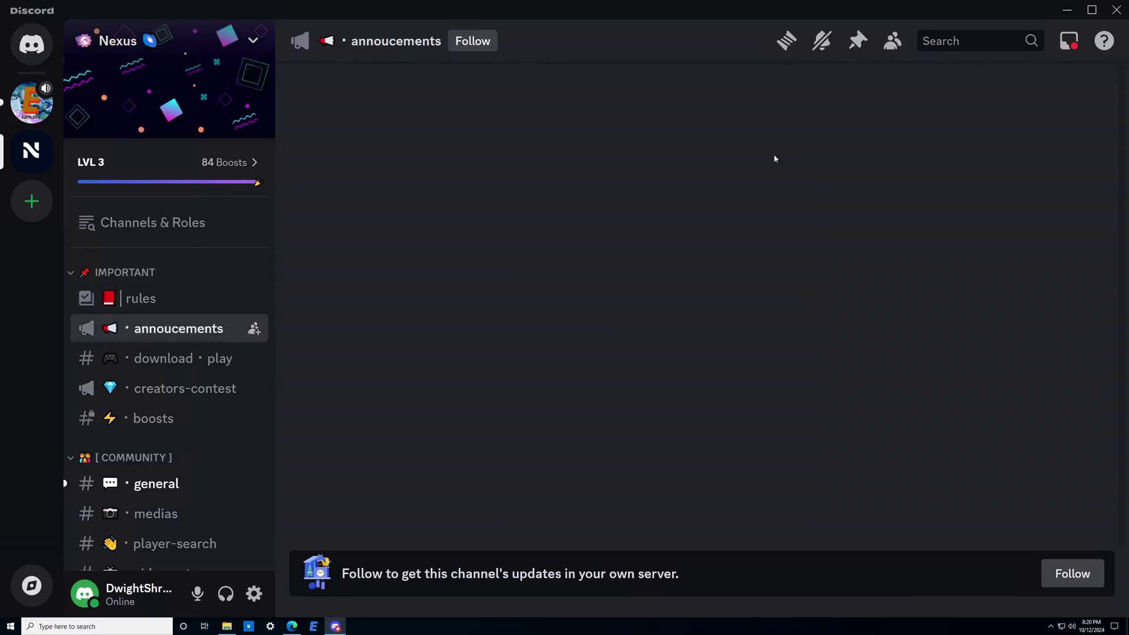
scroll(785, 368, "up", 5)
scroll(738, 377, "up", 6)
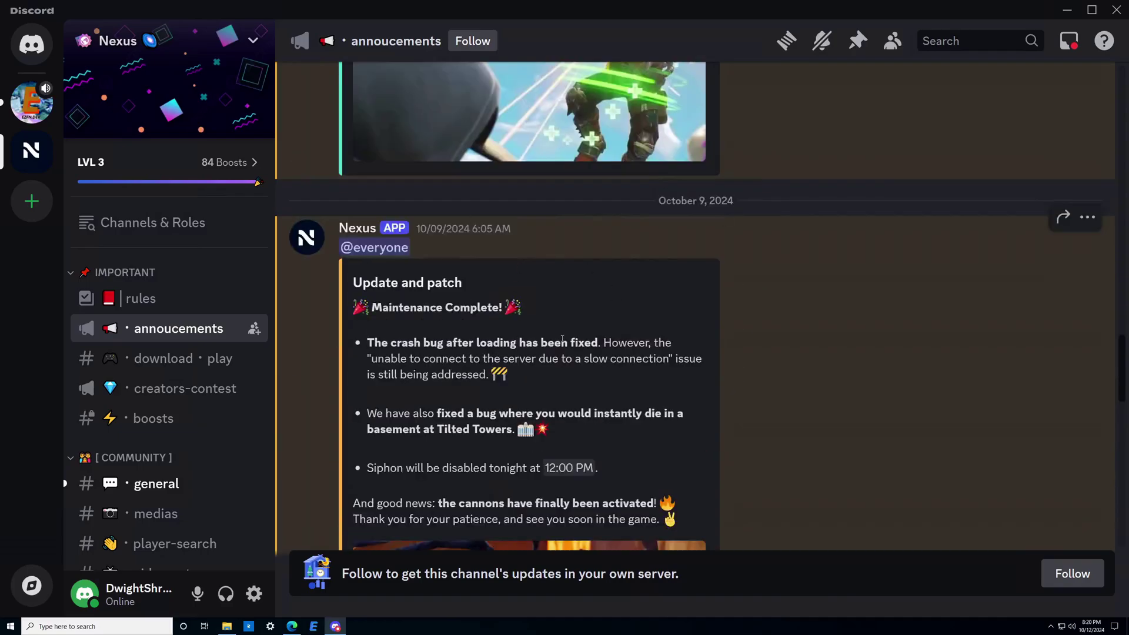
scroll(527, 259, "down", 6)
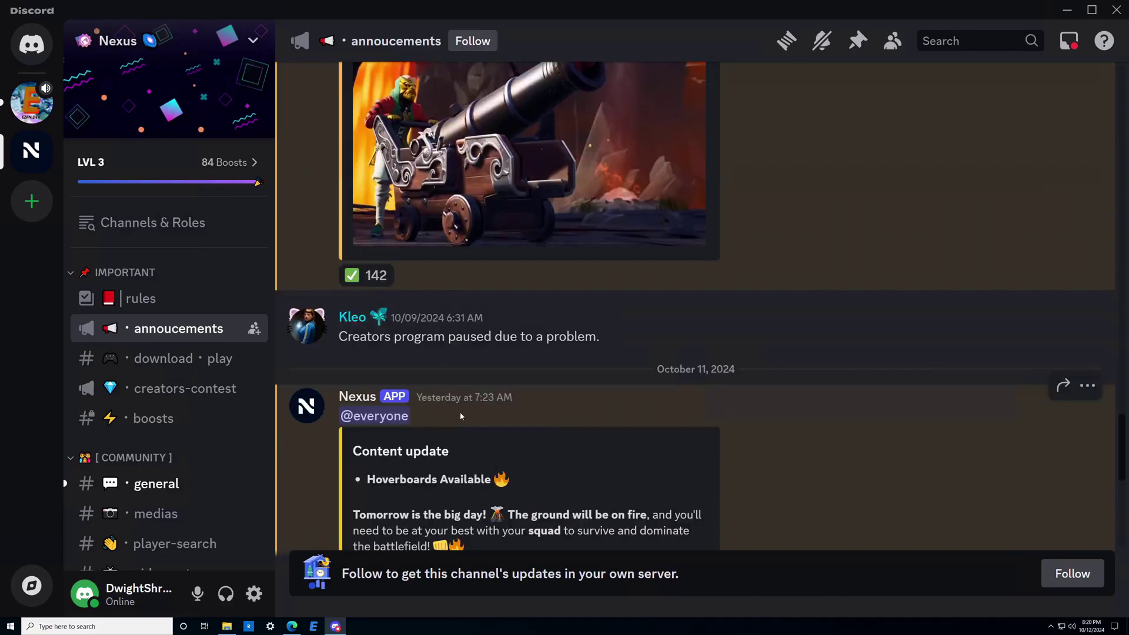
scroll(464, 244, "up", 6)
scroll(494, 270, "up", 7)
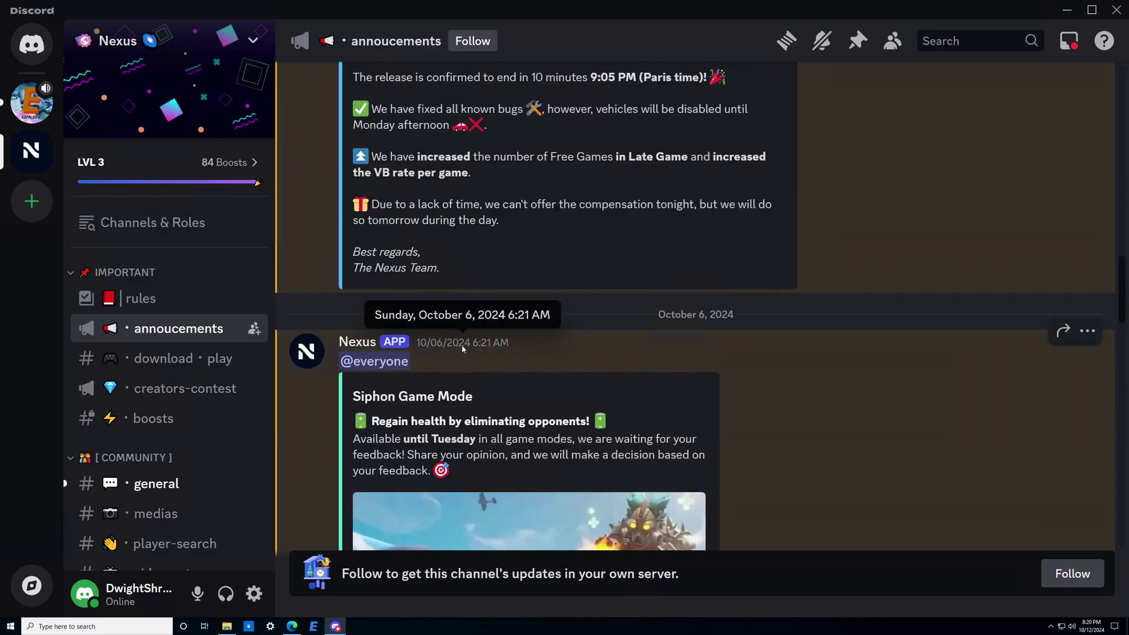
scroll(465, 347, "down", 5)
scroll(597, 302, "down", 3)
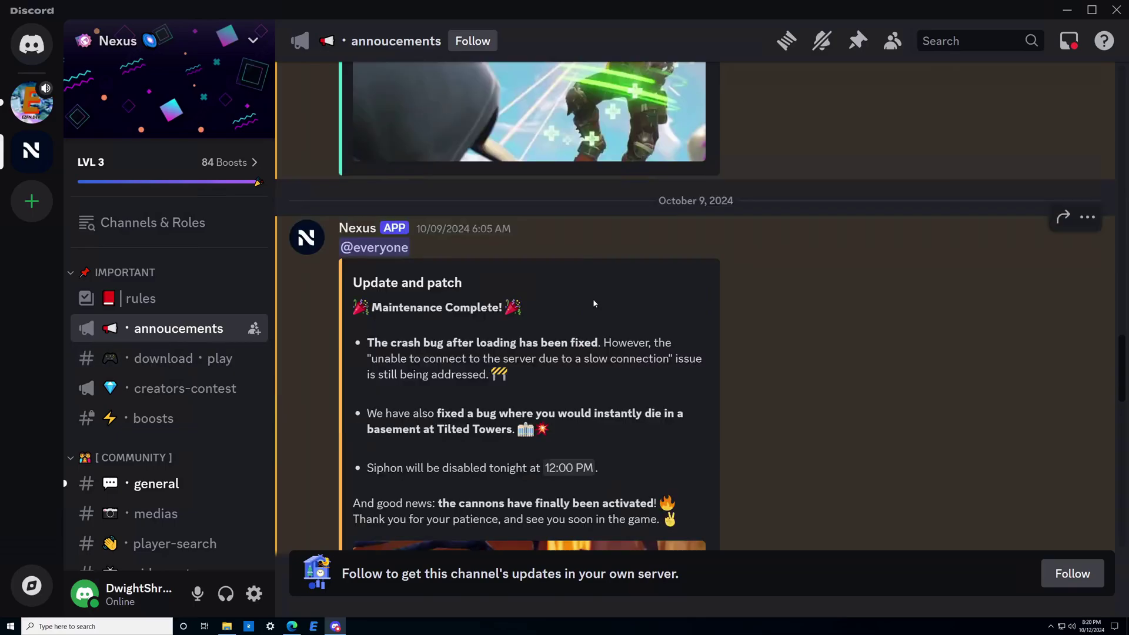
Switch back to Edge and go to the website playnexusfn.com.
left_click(291, 628)
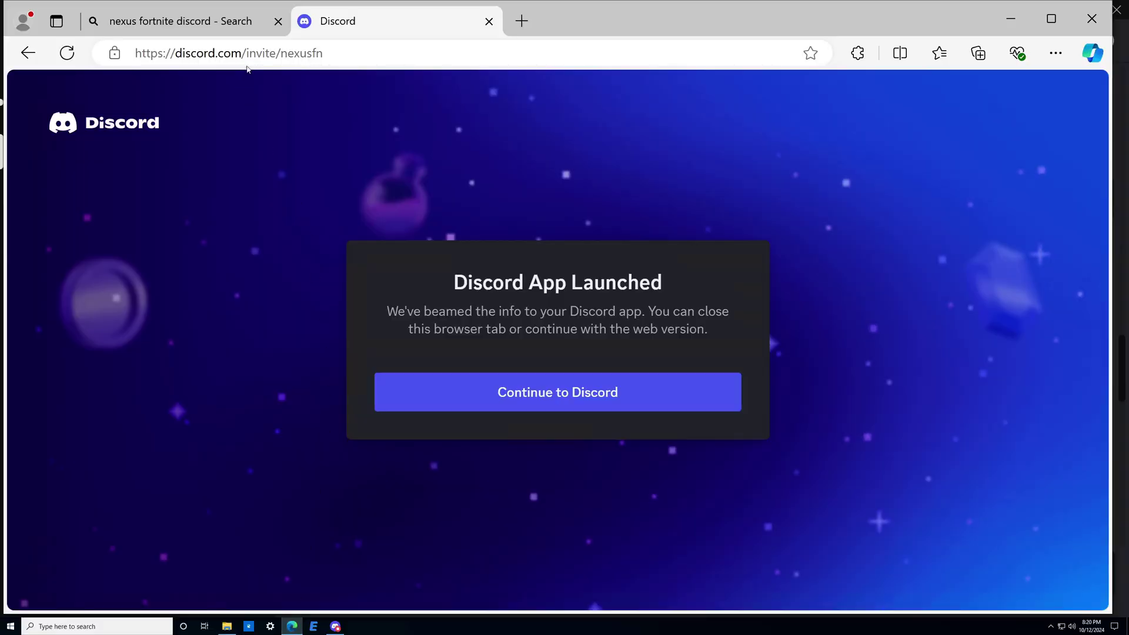
left_click(247, 54)
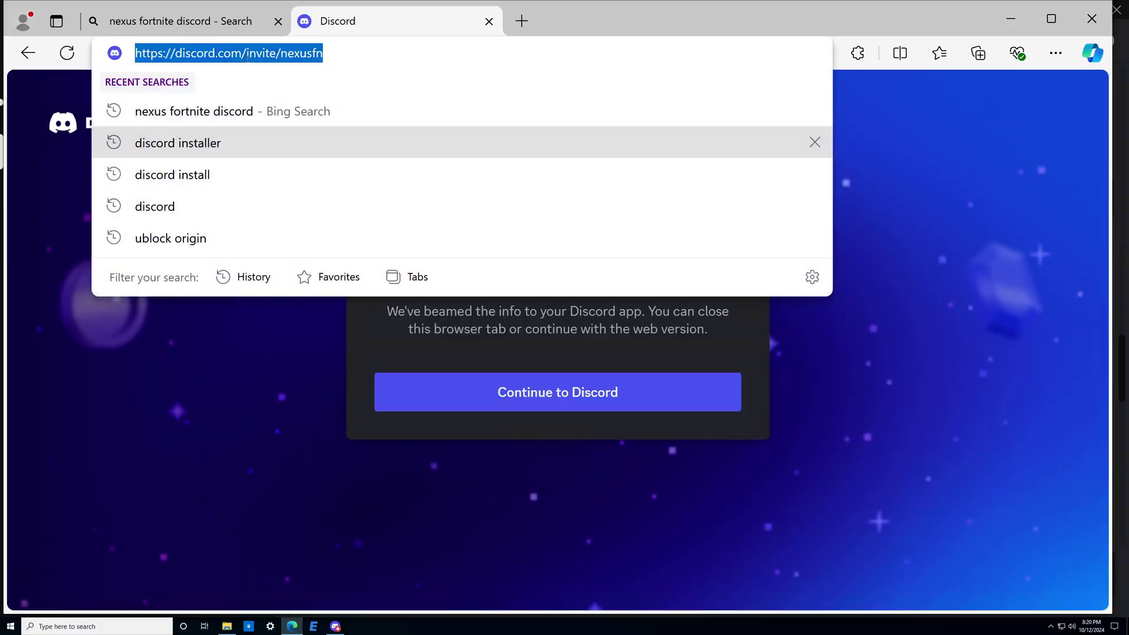
type("play")
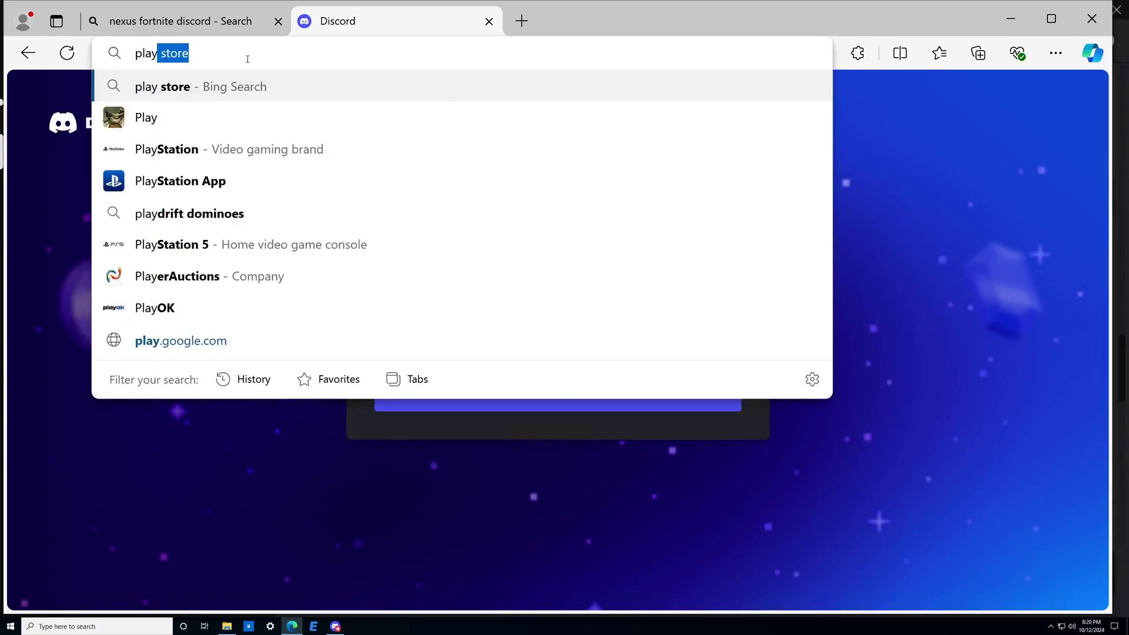
type("nexusfn.com")
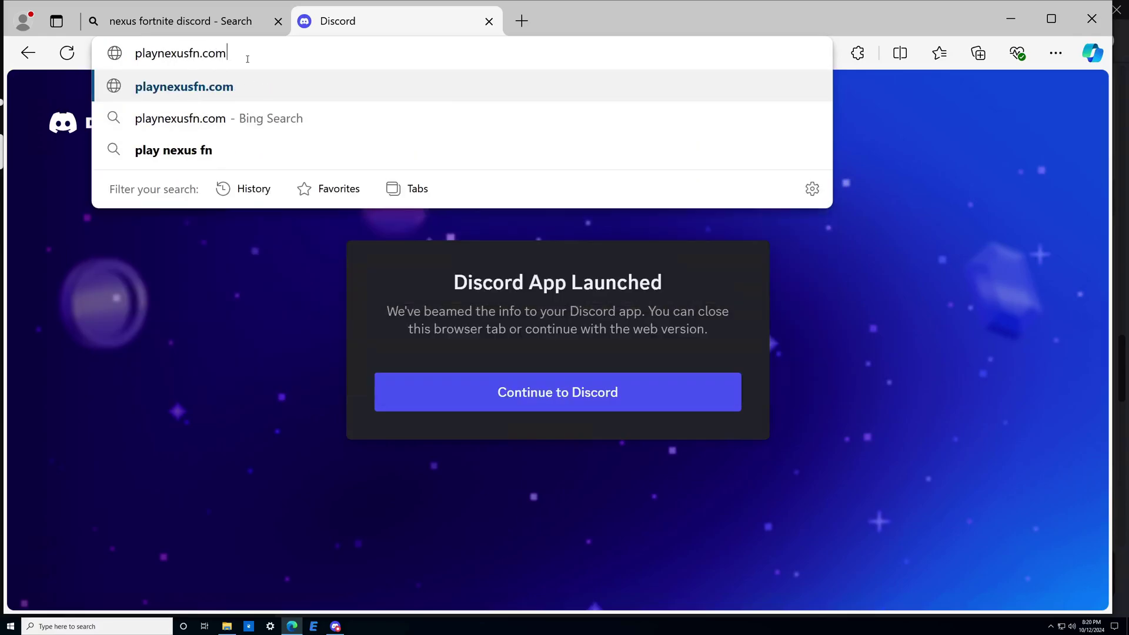
key("Return")
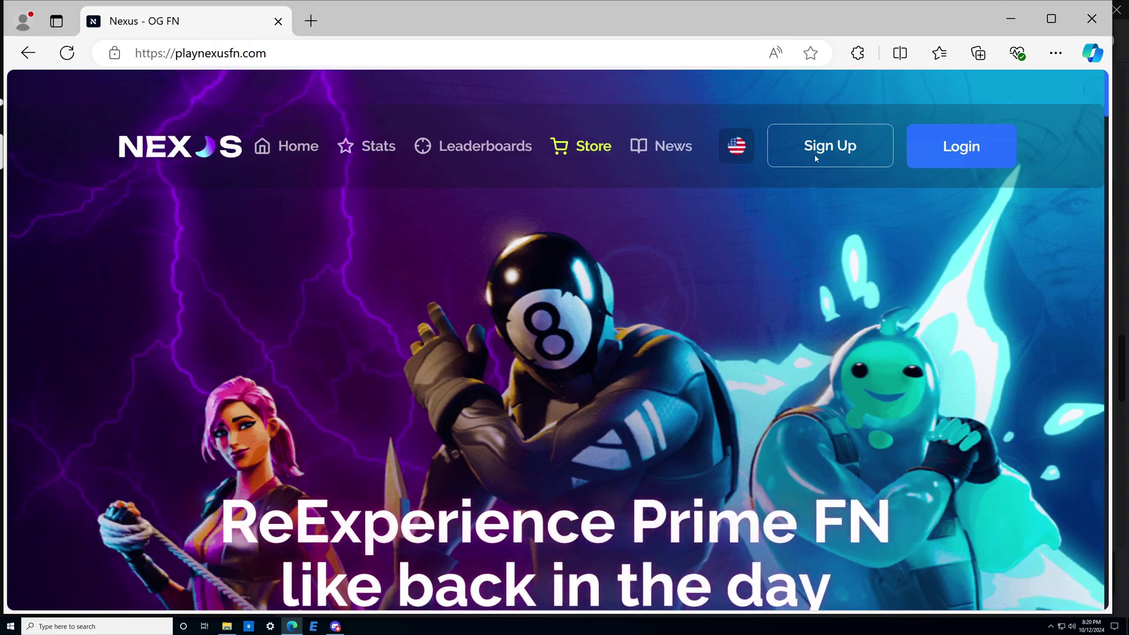
Register a new Nexus account through the website's sign-up form.
left_click(830, 147)
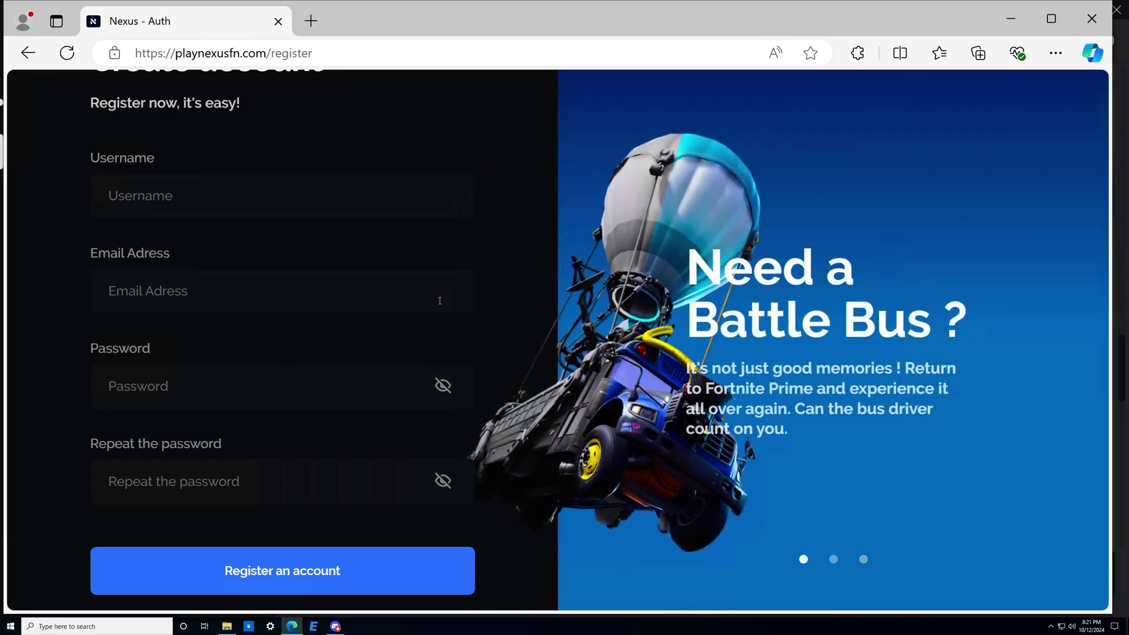
left_click(387, 553)
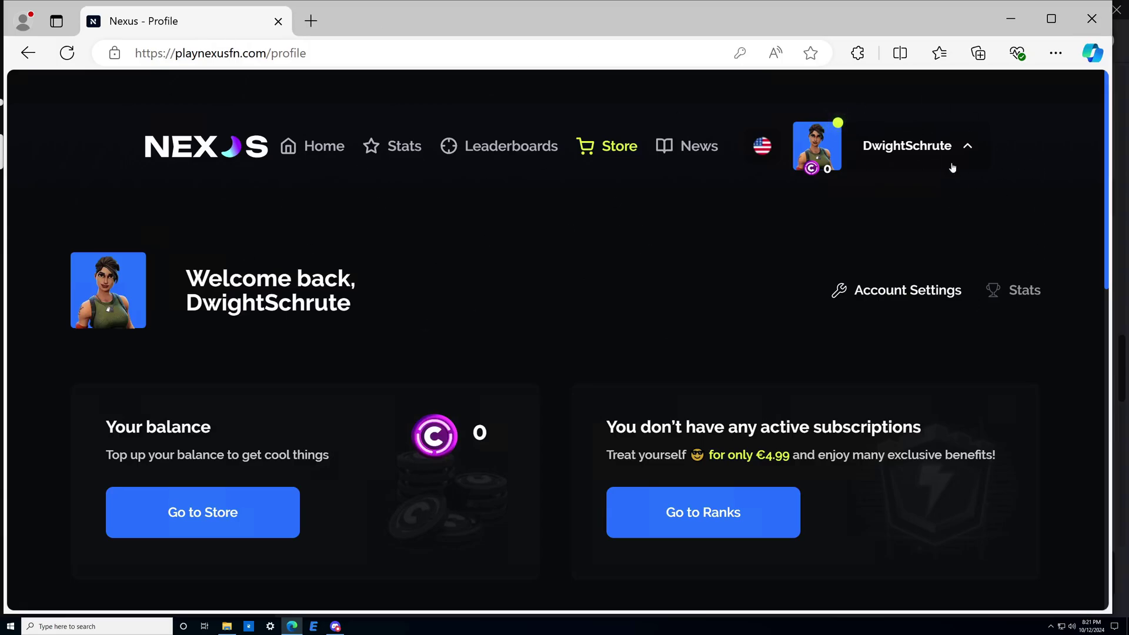
left_click_drag(186, 275, 306, 318)
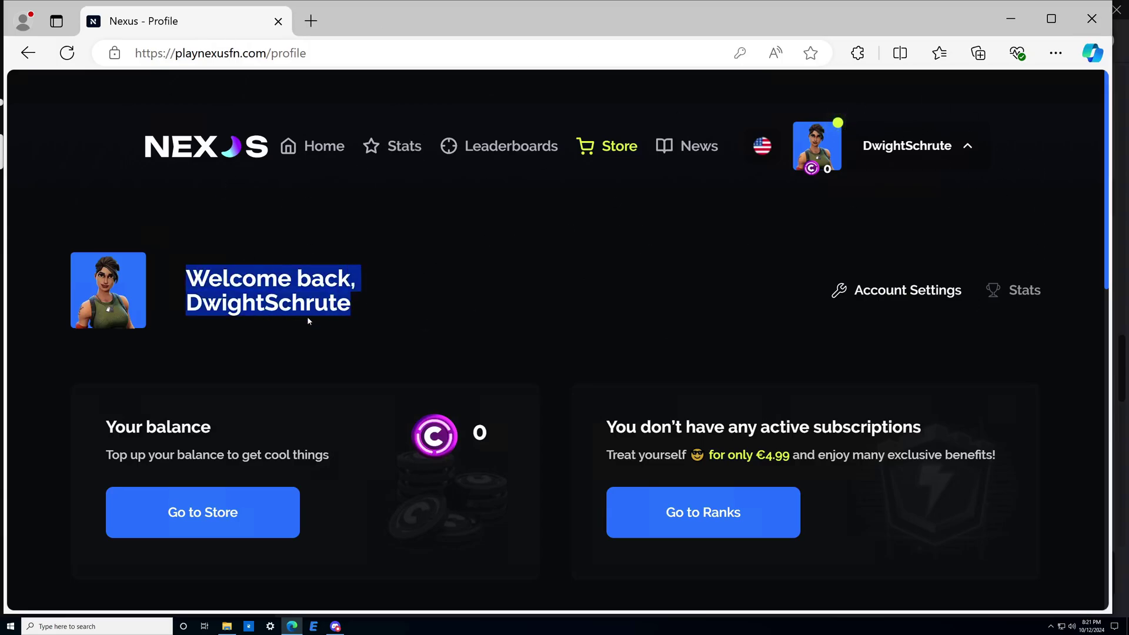
left_click(515, 331)
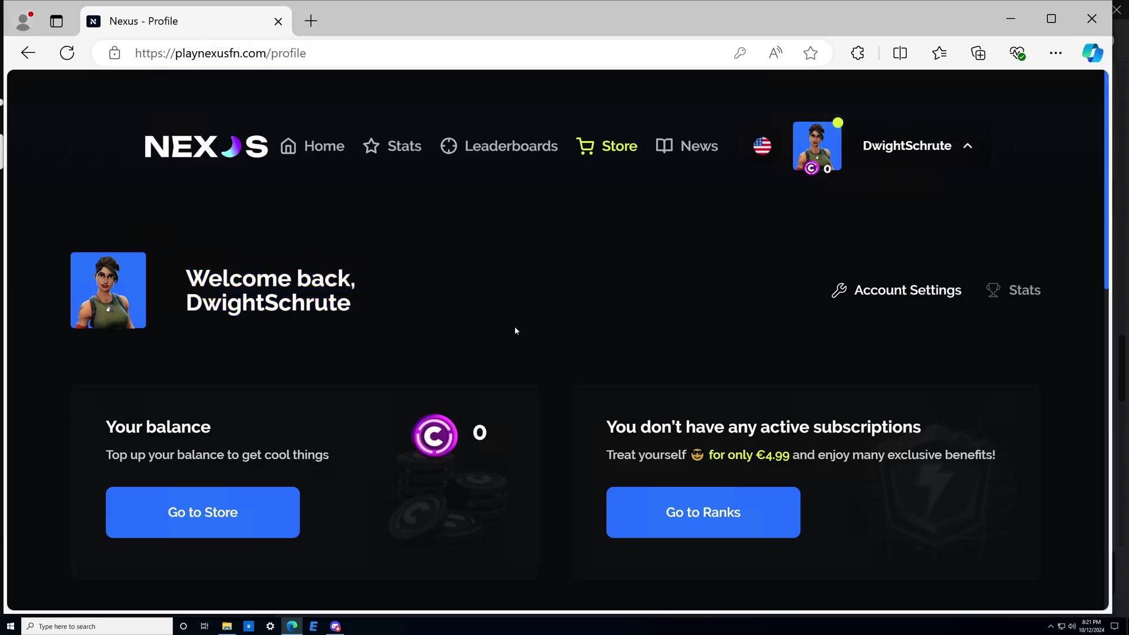
Download the Windows version, NexusFN Installer.msi, from the Nexus home page and run the installer.
left_click(327, 148)
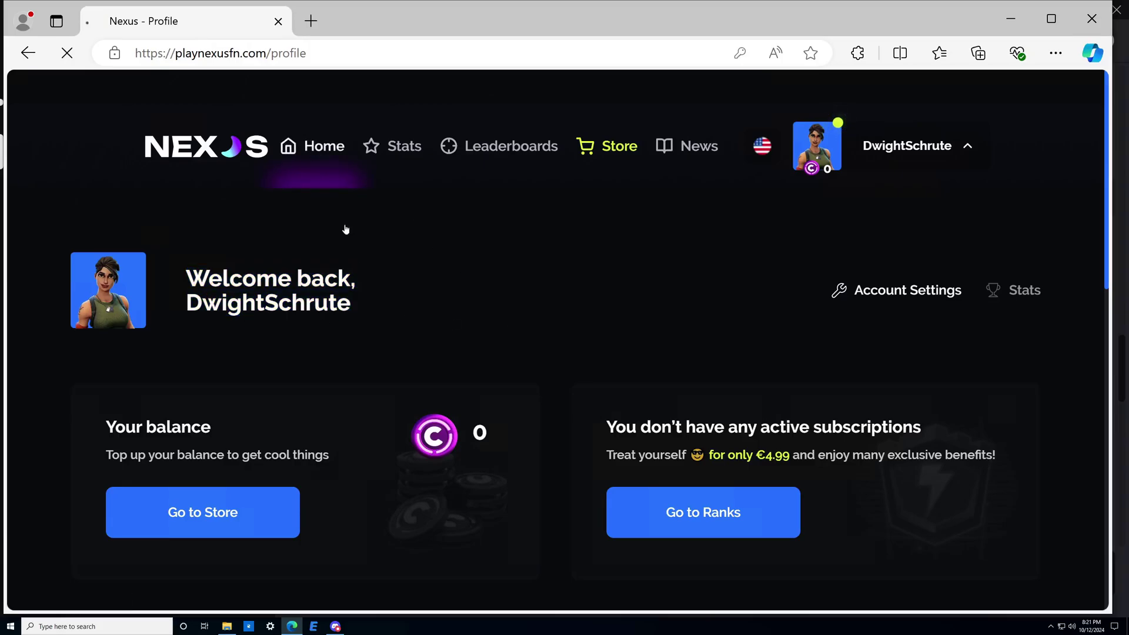
scroll(610, 417, "down", 4)
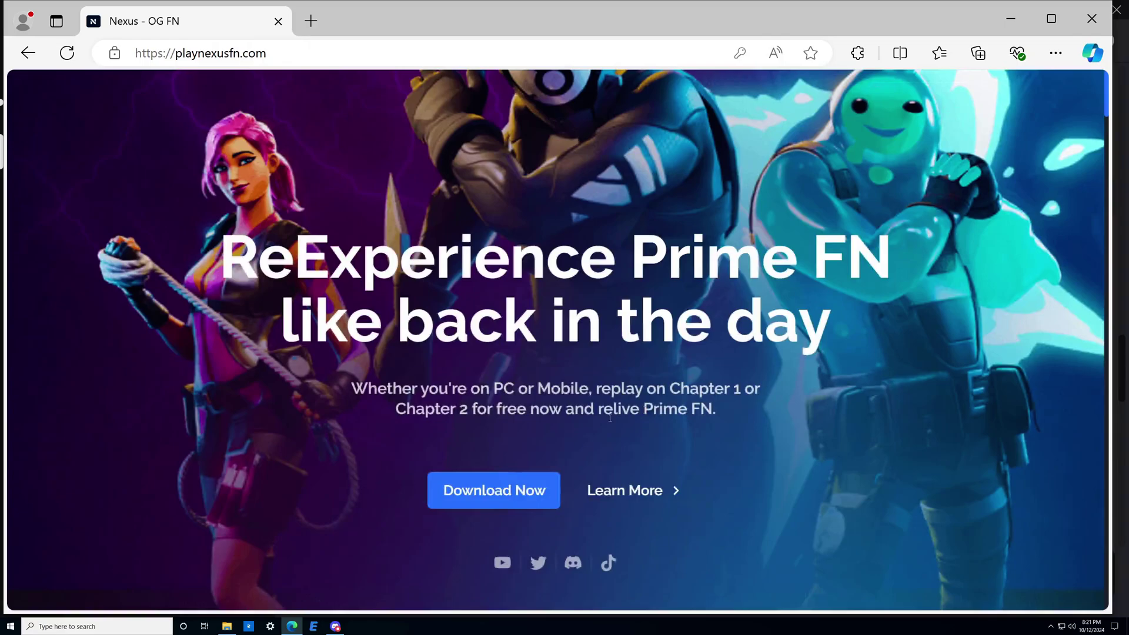
scroll(610, 418, "down", 5)
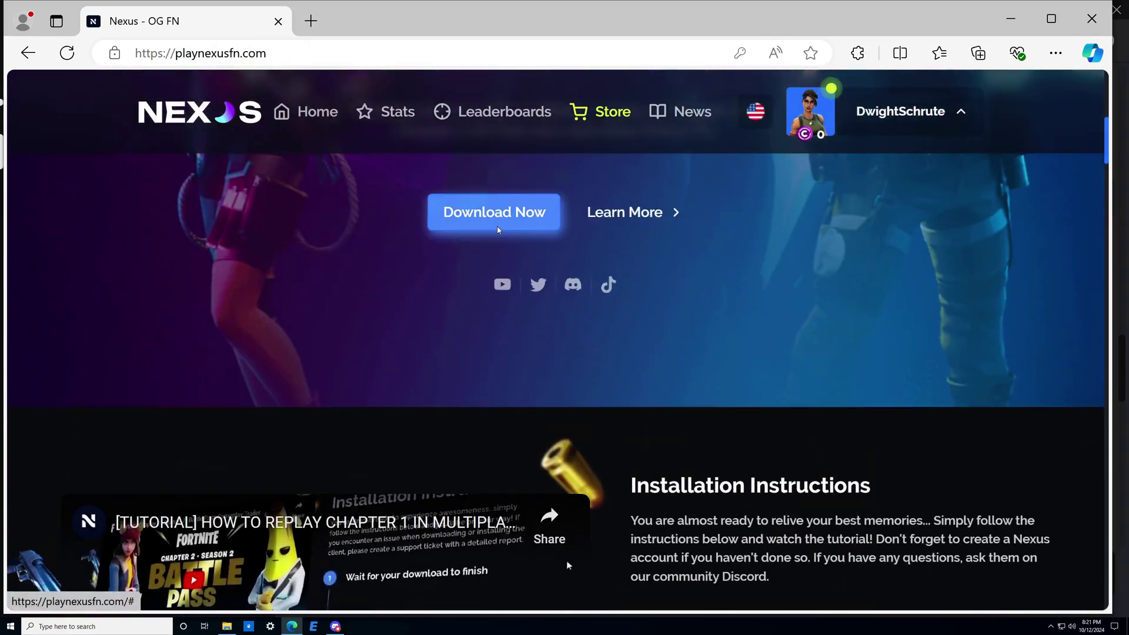
scroll(857, 389, "down", 7)
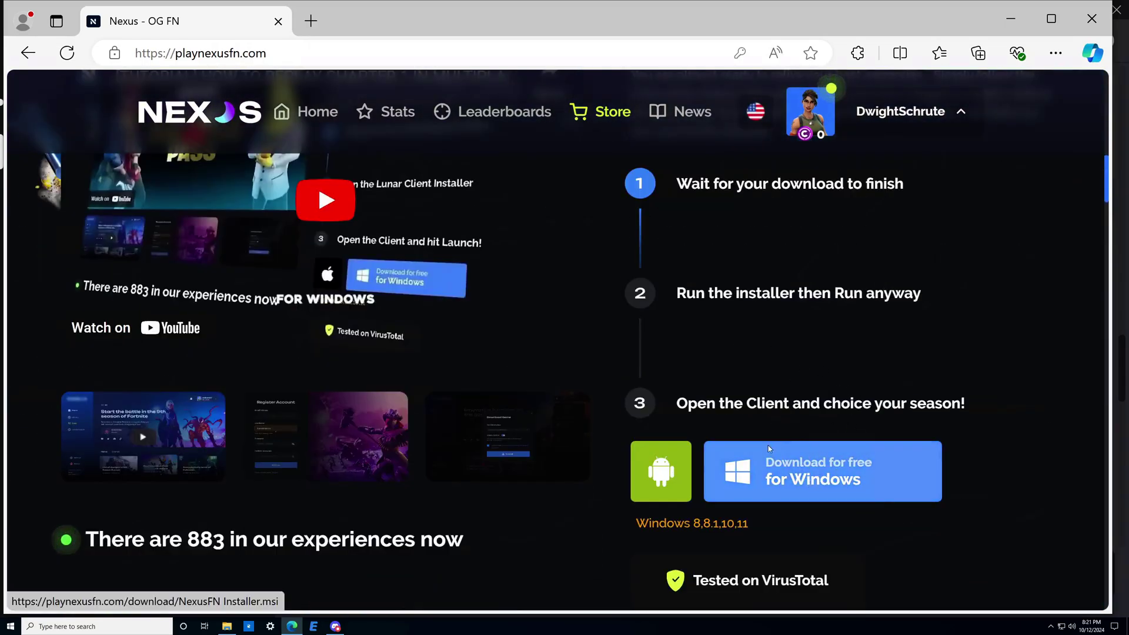
left_click(805, 467)
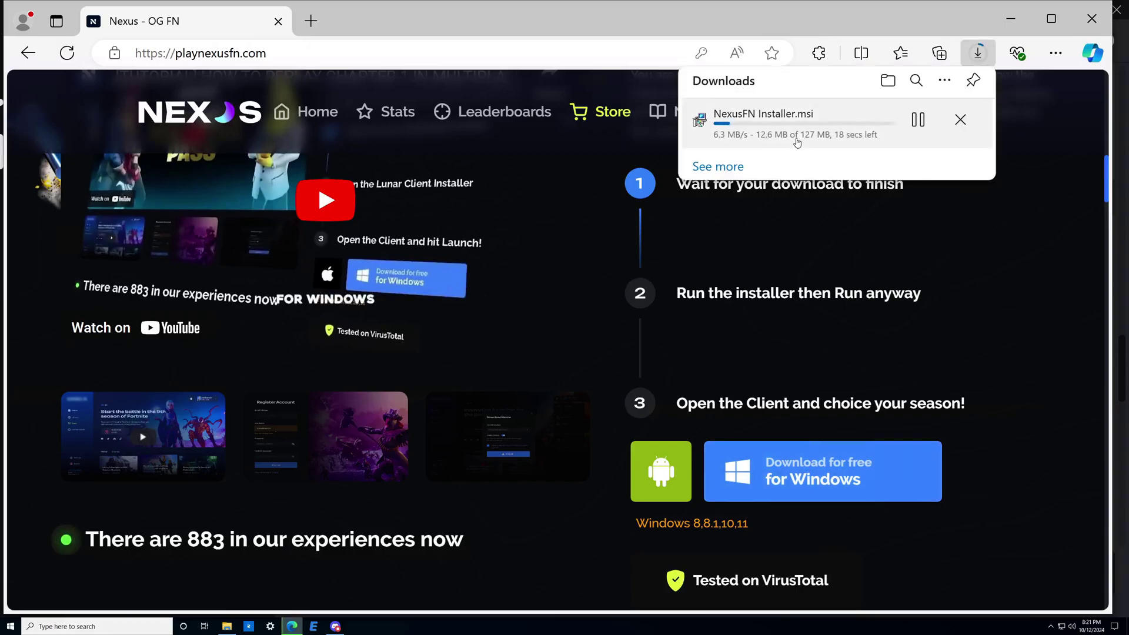
left_click(797, 142)
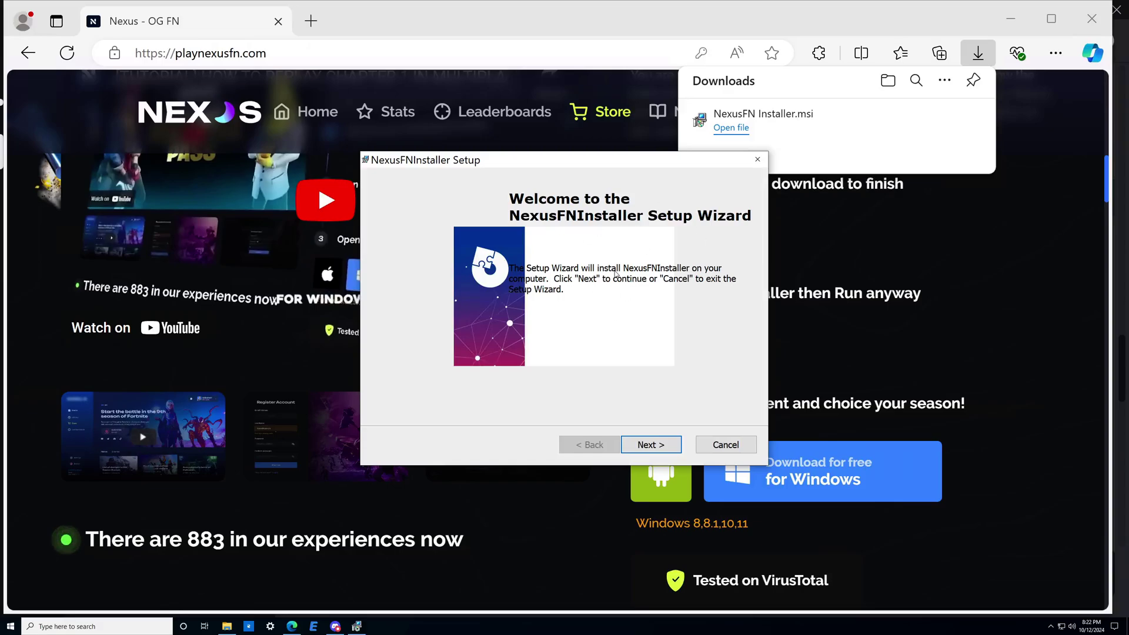
Check the Downloads folder in File Explorer for the NexusFN Installer file, then minimize the window.
left_click(227, 627)
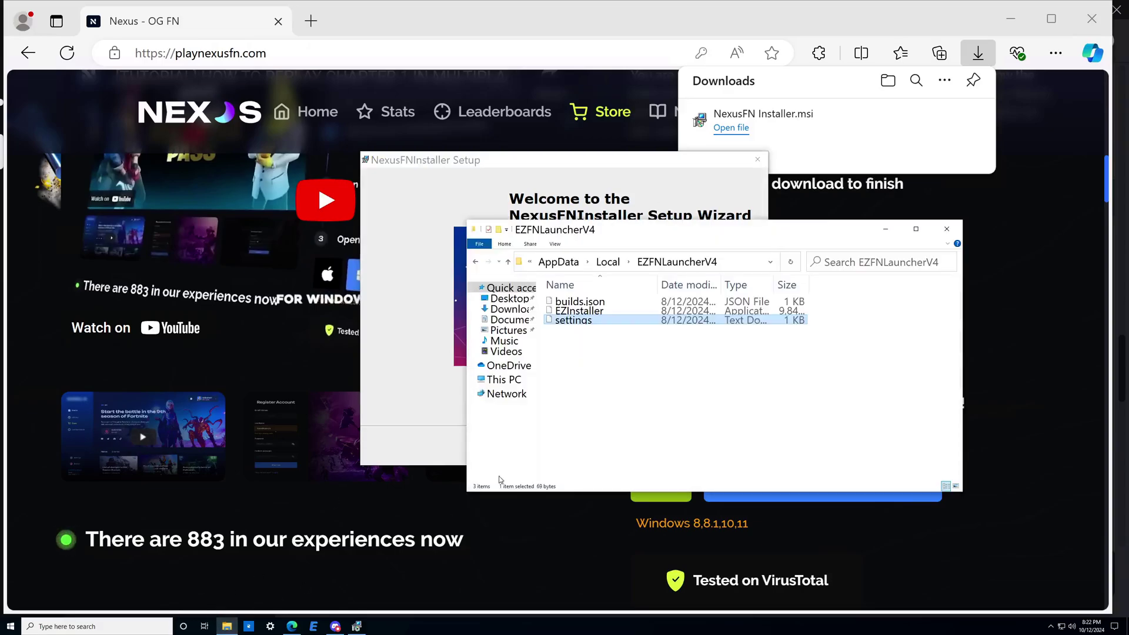
left_click(507, 319)
left_click(510, 309)
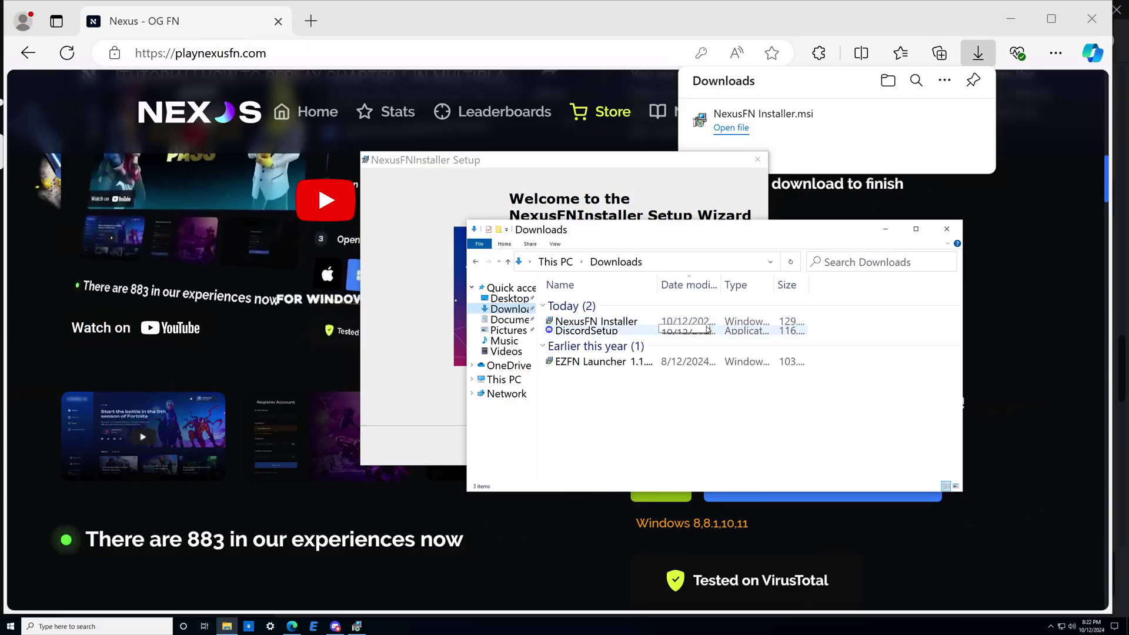
left_click(884, 231)
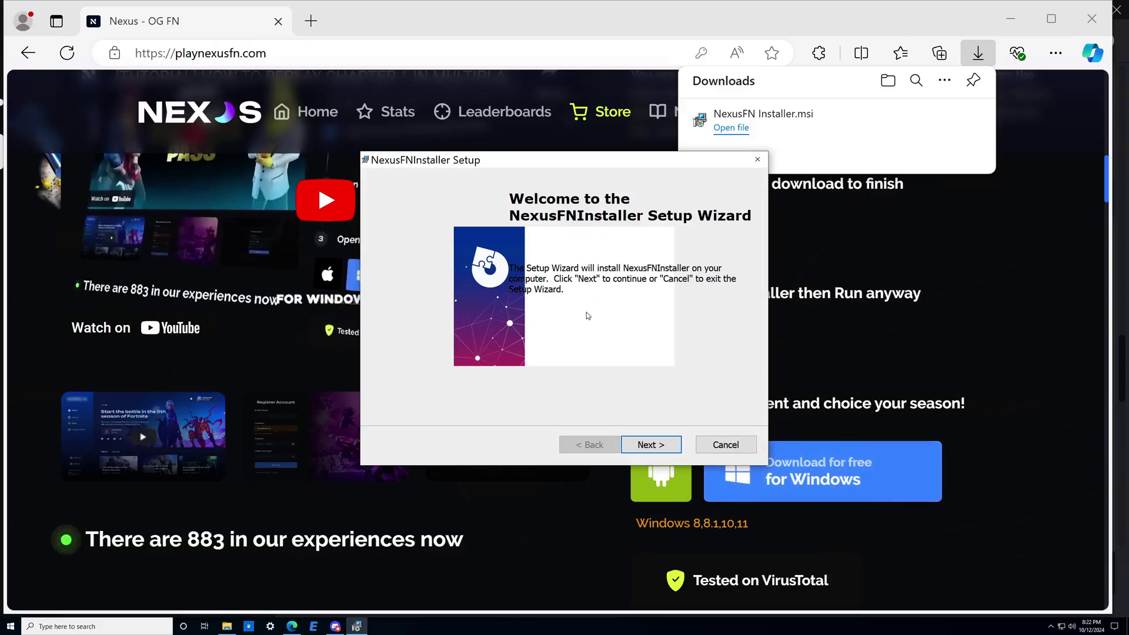
Install NexusFNInstaller in the default folder and finish the setup with Launch NexusFNInstaller enabled.
left_click(663, 452)
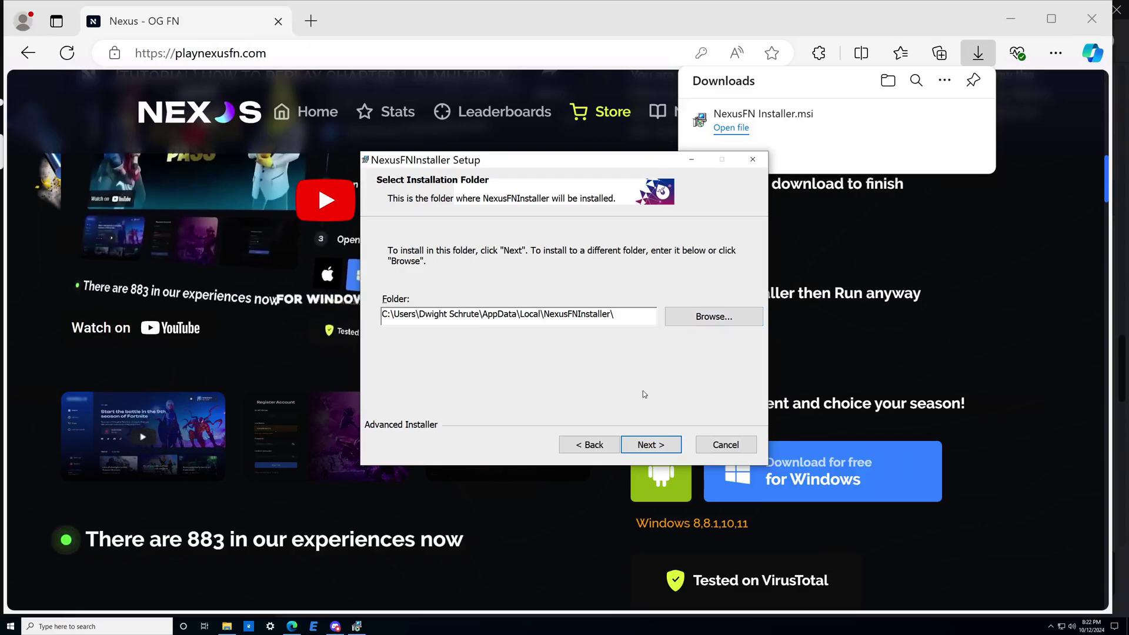
left_click(647, 445)
left_click(678, 446)
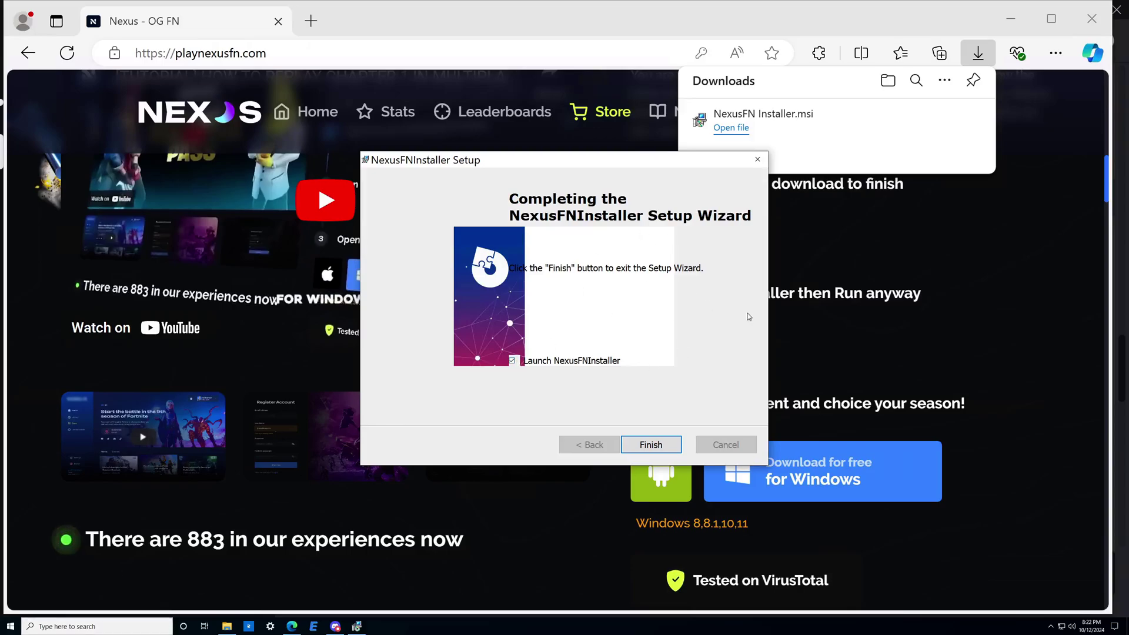
key("super")
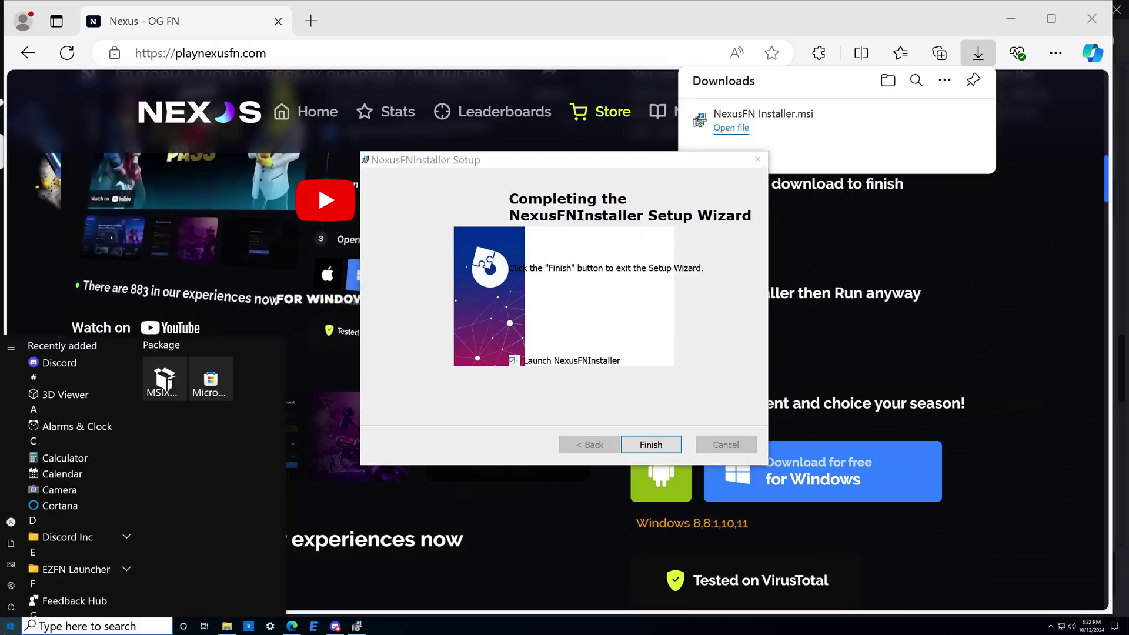
left_click(649, 331)
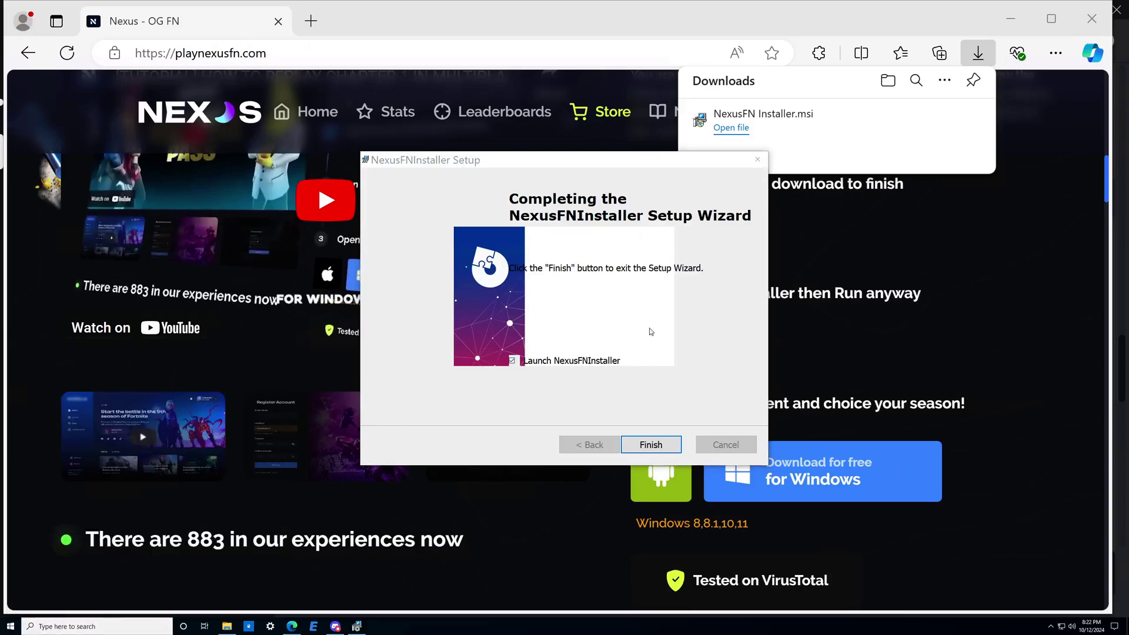
left_click(649, 442)
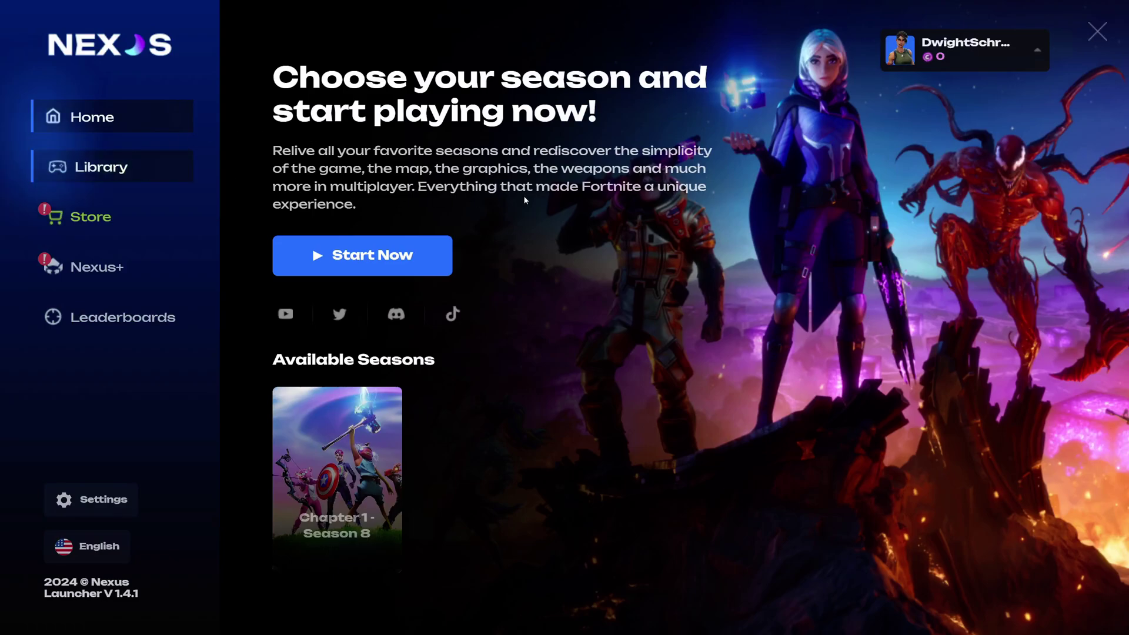
Open the installation settings for the Fortnite Chapter 1 - Season 8 build listed under the library's available seasons.
scroll(516, 289, "down", 2)
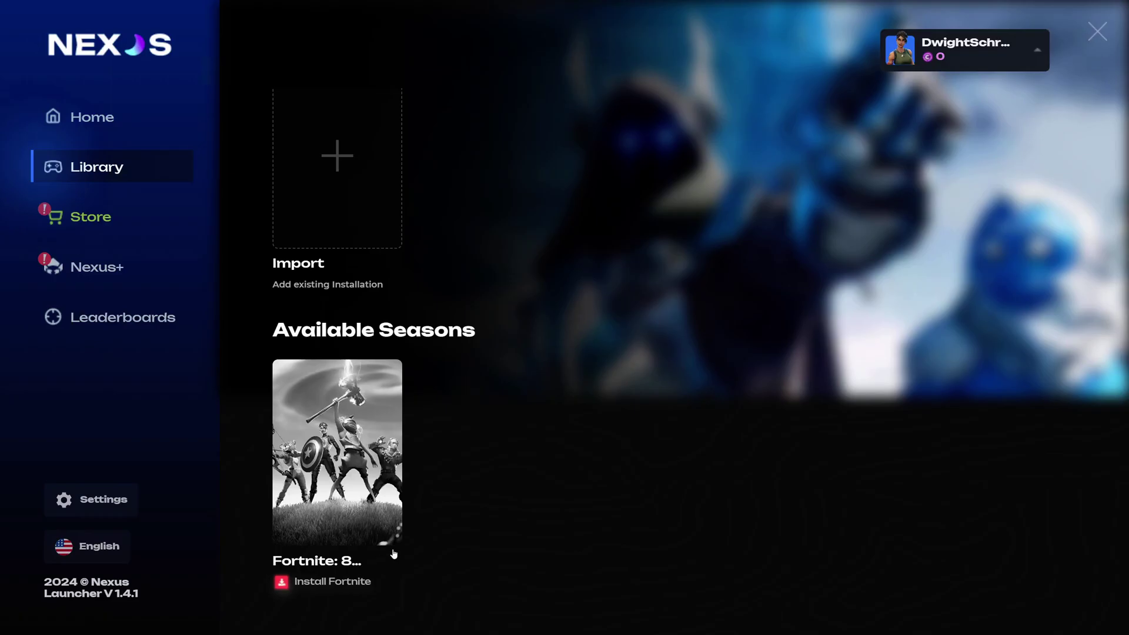
left_click(394, 553)
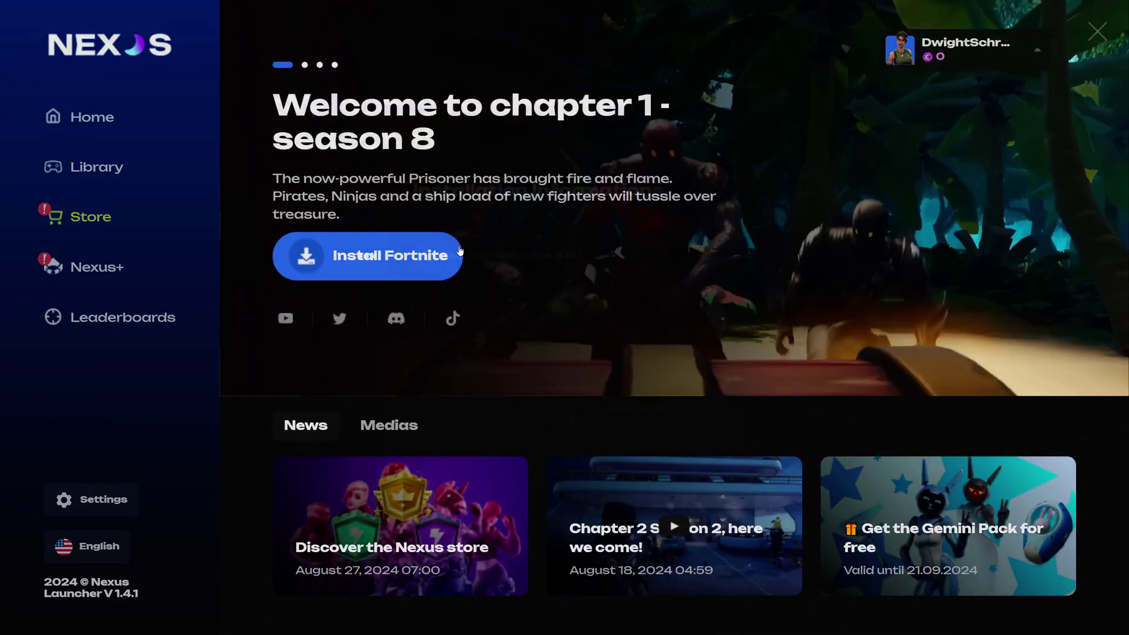
left_click(460, 252)
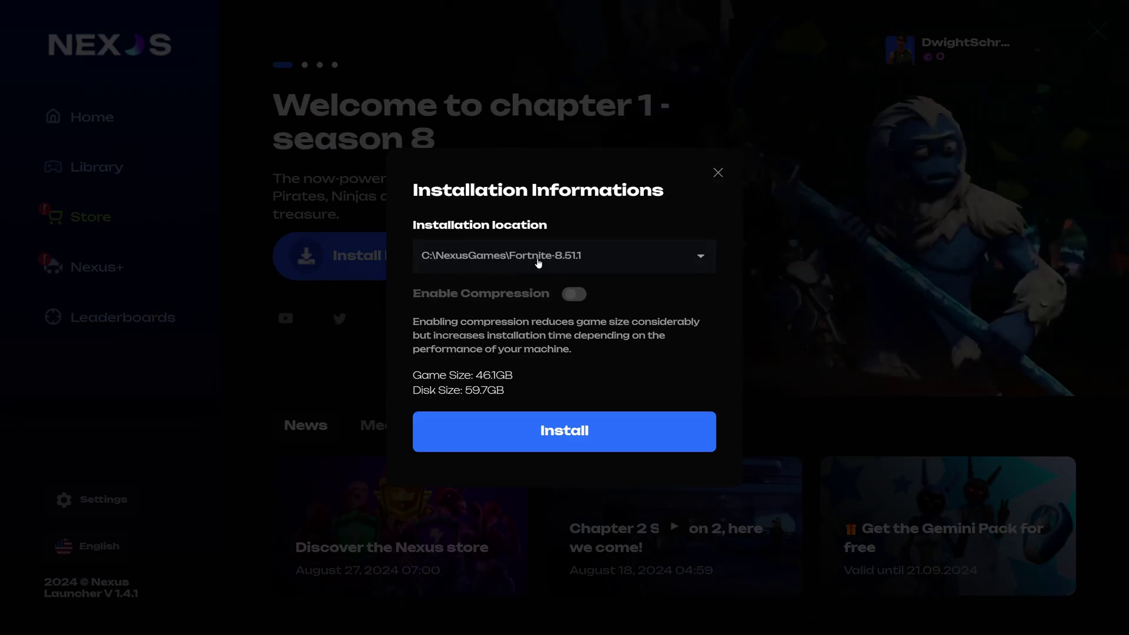
Switch to File Explorer and create a folder named Project Nexus on Local Disk (C:).
key("super")
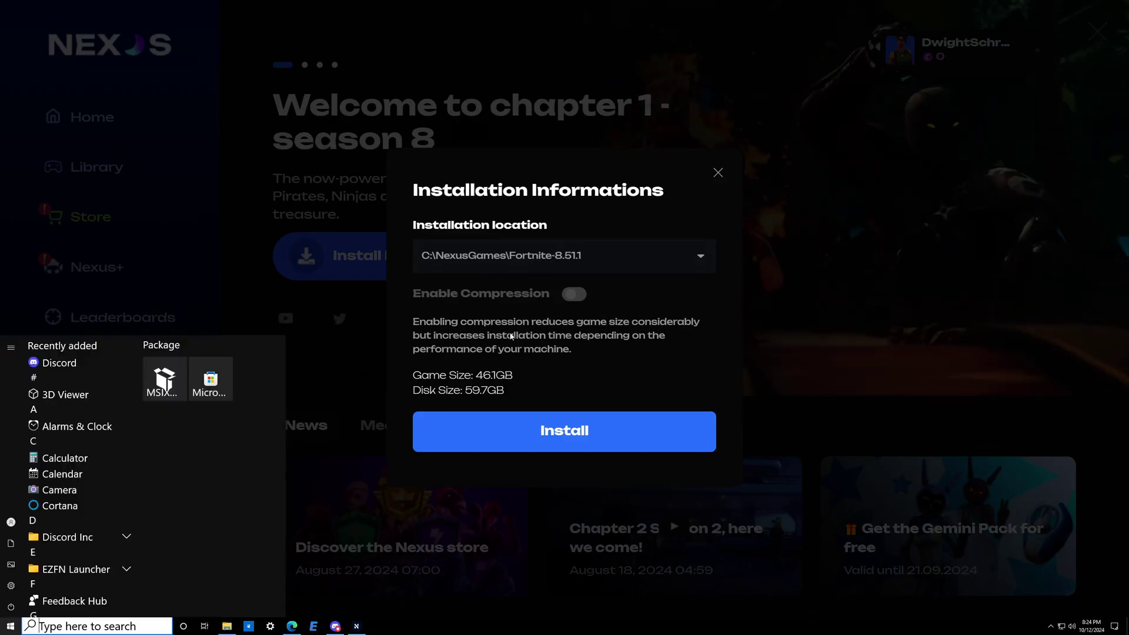
key("super")
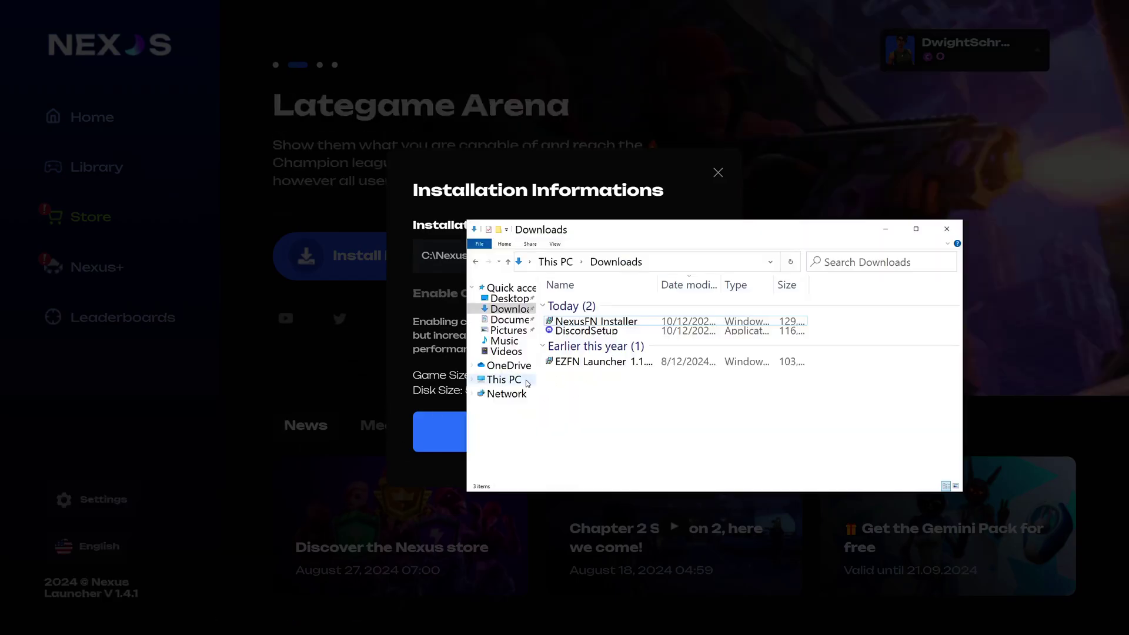
left_click(526, 381)
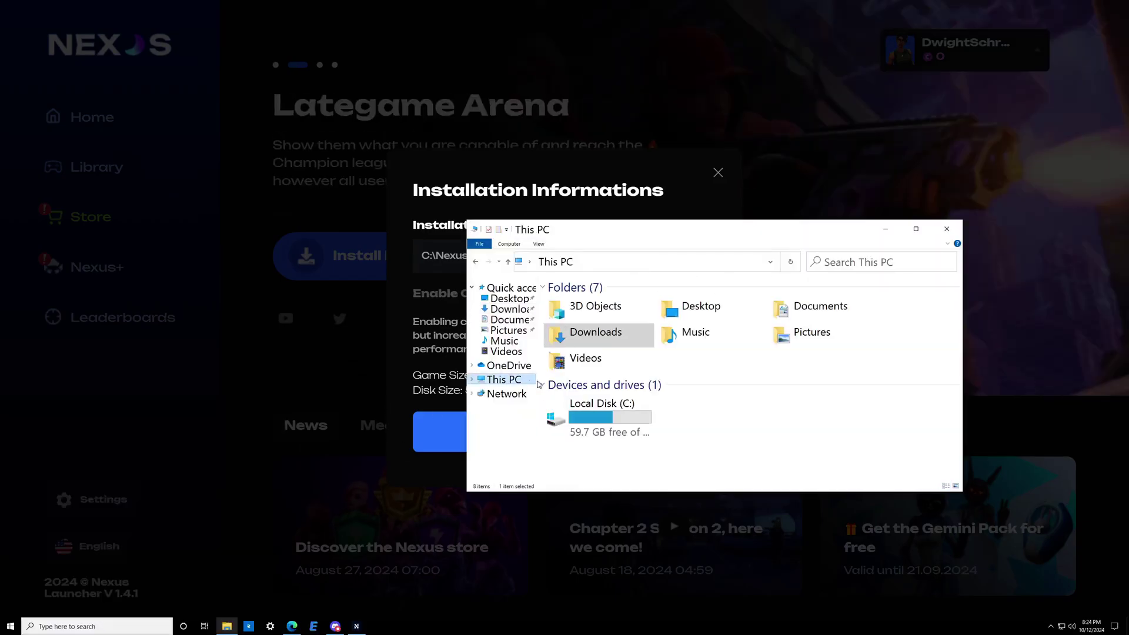
double_click(623, 418)
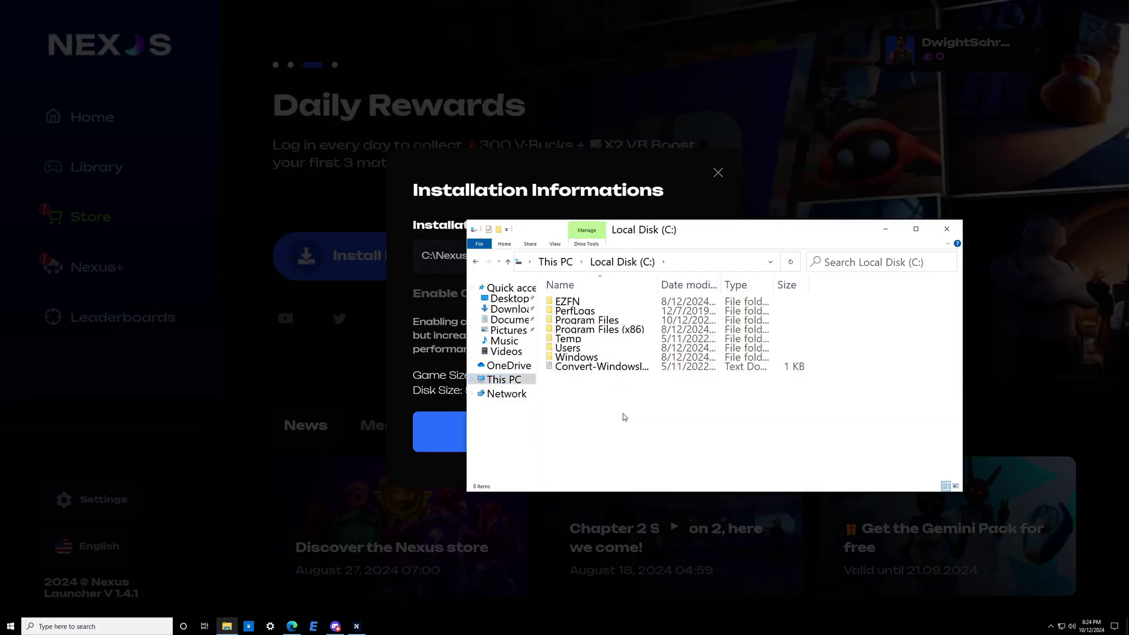
right_click(623, 418)
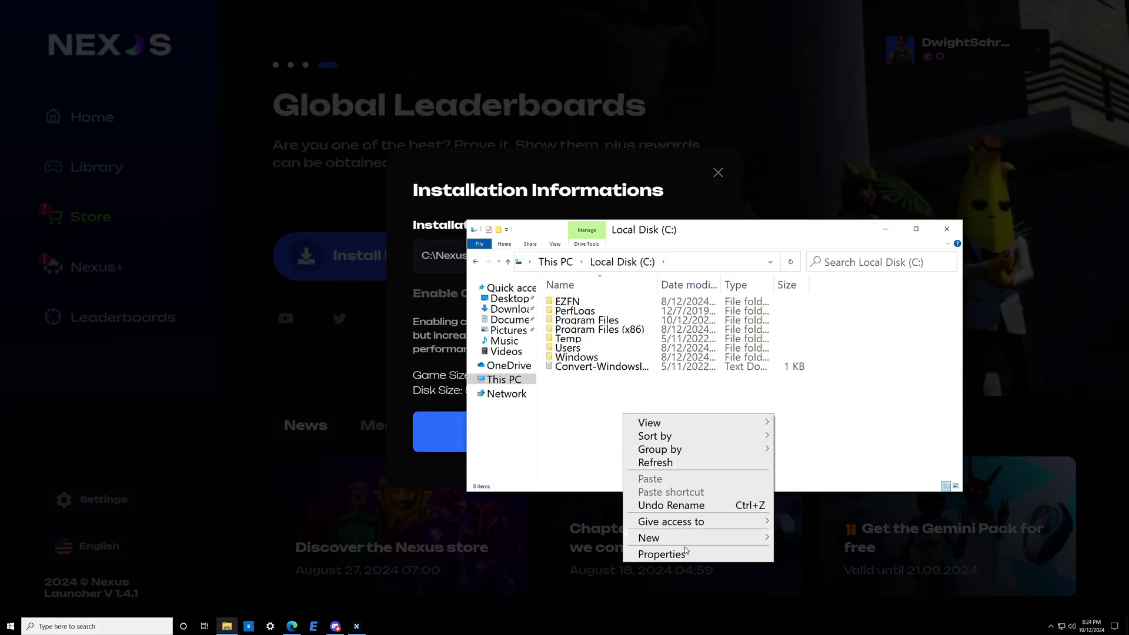
mouse_move(653, 538)
left_click(799, 539)
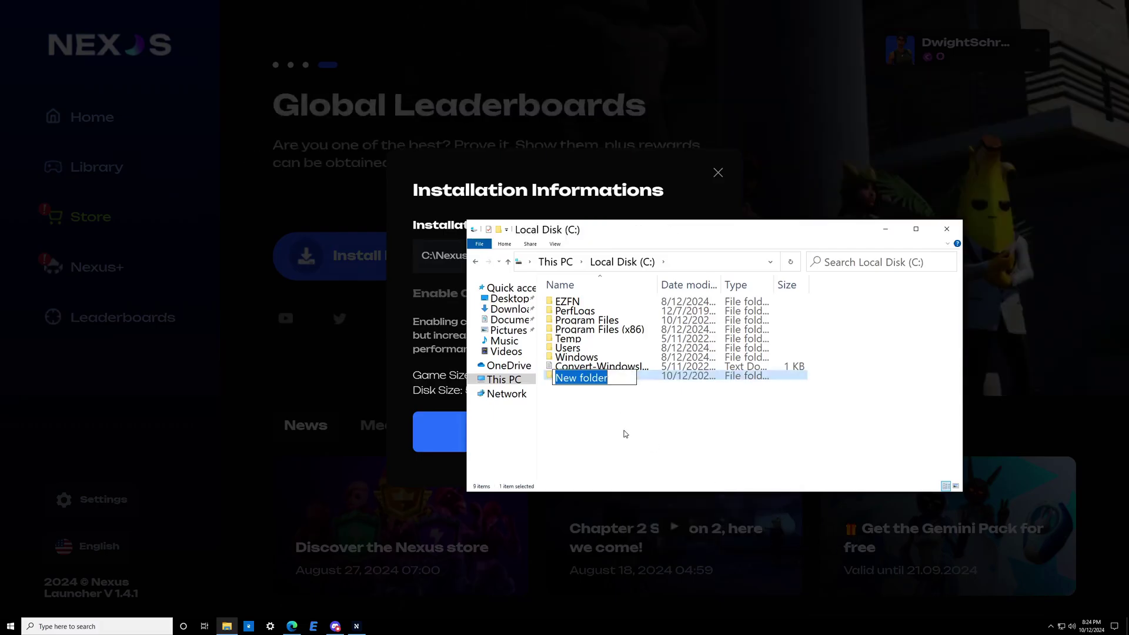
type("Project Nexus")
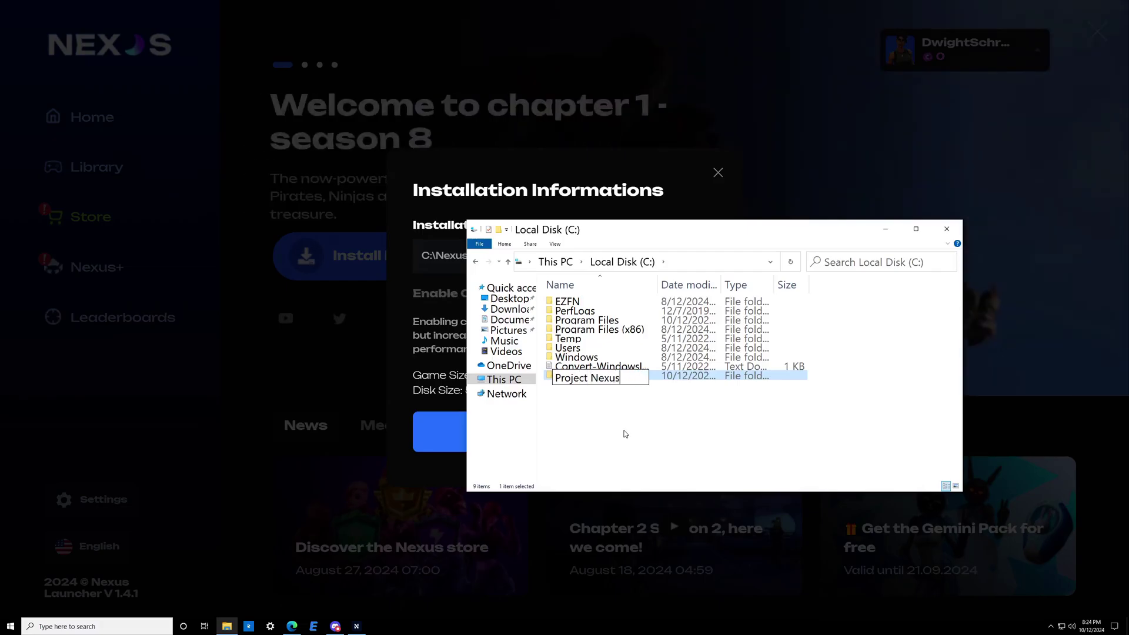
key("Return")
Create a folder named Season 8 inside Project Nexus and return to the Nexus launcher.
double_click(582, 378)
right_click(587, 357)
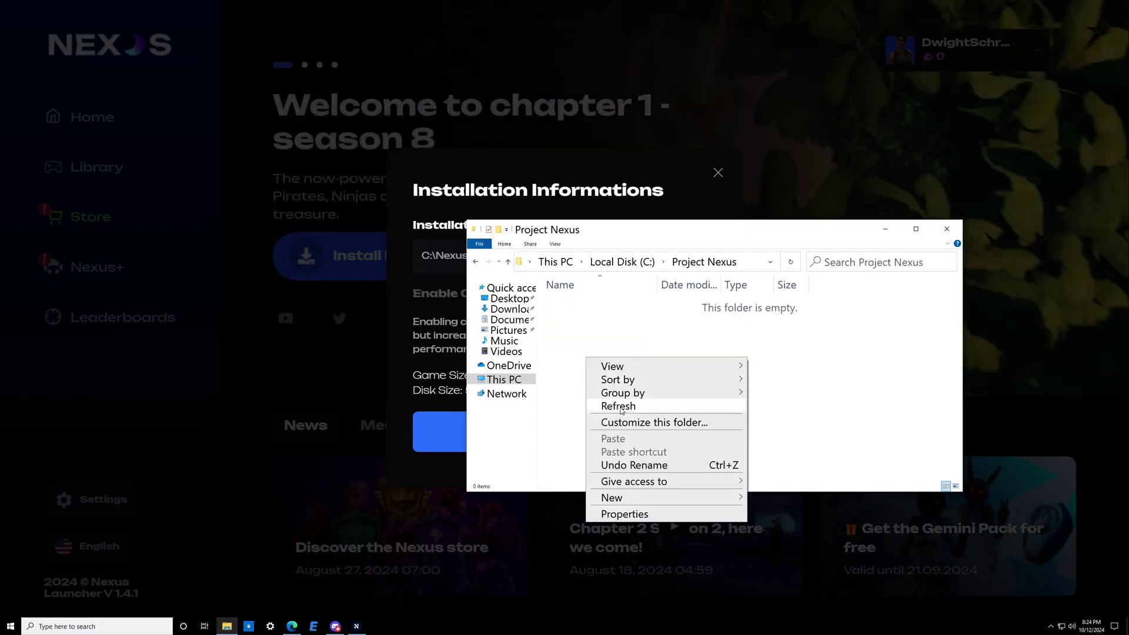
mouse_move(652, 497)
left_click(775, 498)
type("Sea")
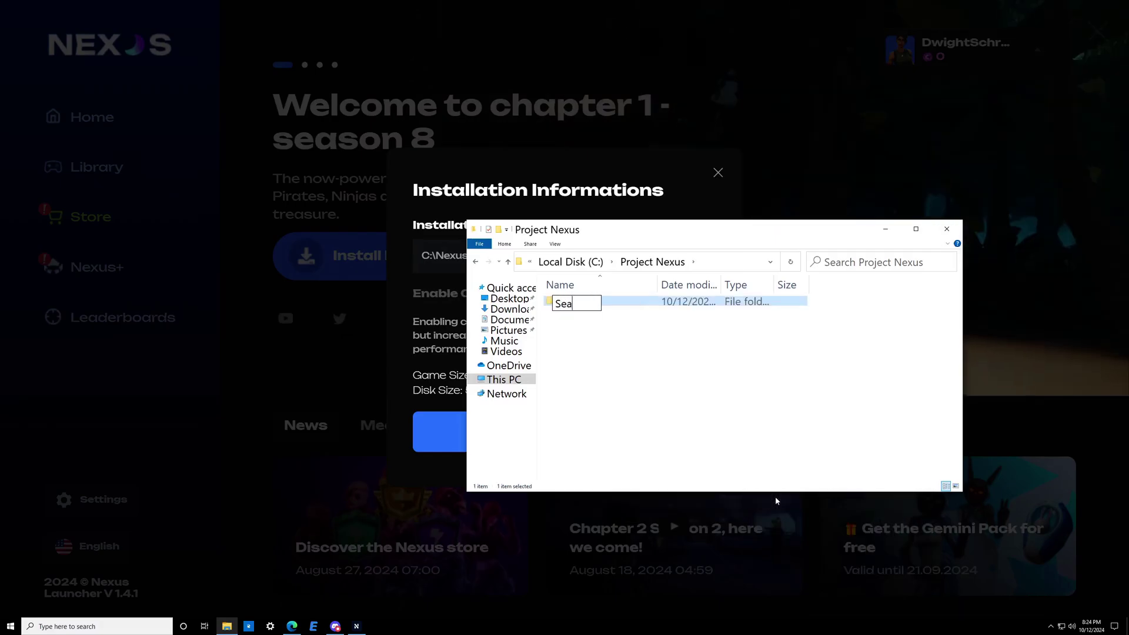
type("son 8")
key("Return")
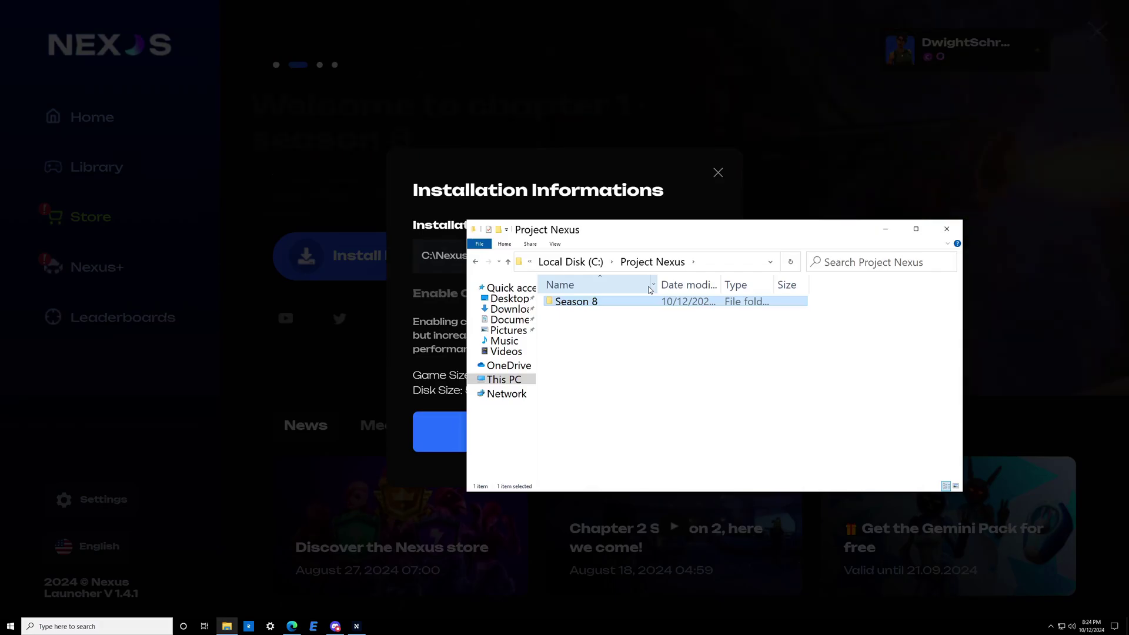
left_click(611, 216)
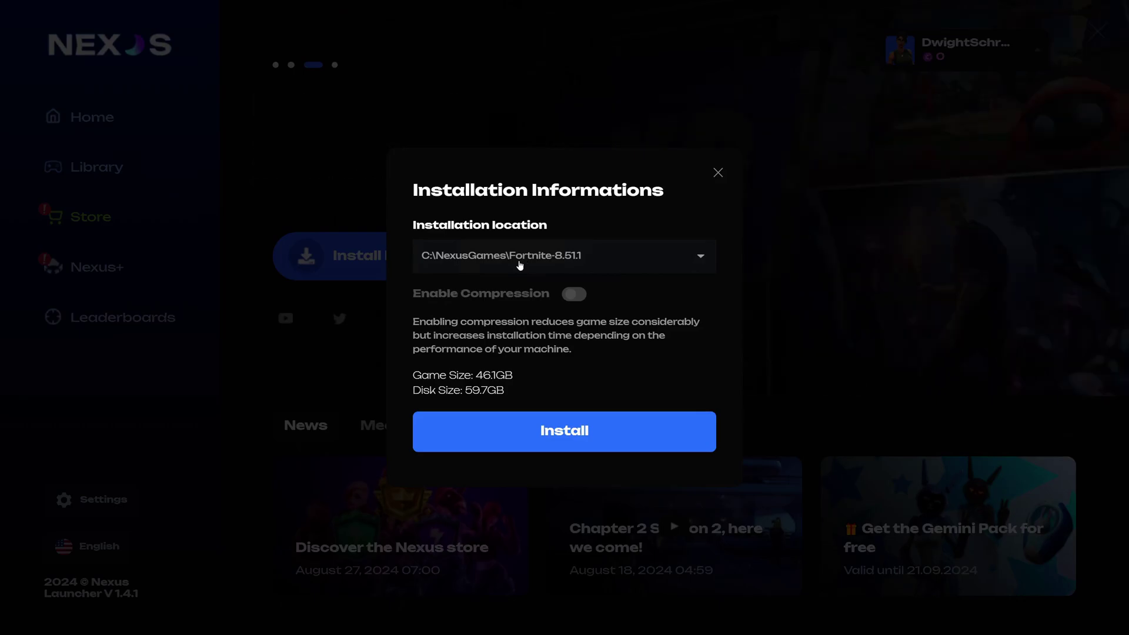
Set the installation location to the Season 8 folder in C:\Project Nexus and start the Fortnite installation.
left_click(519, 266)
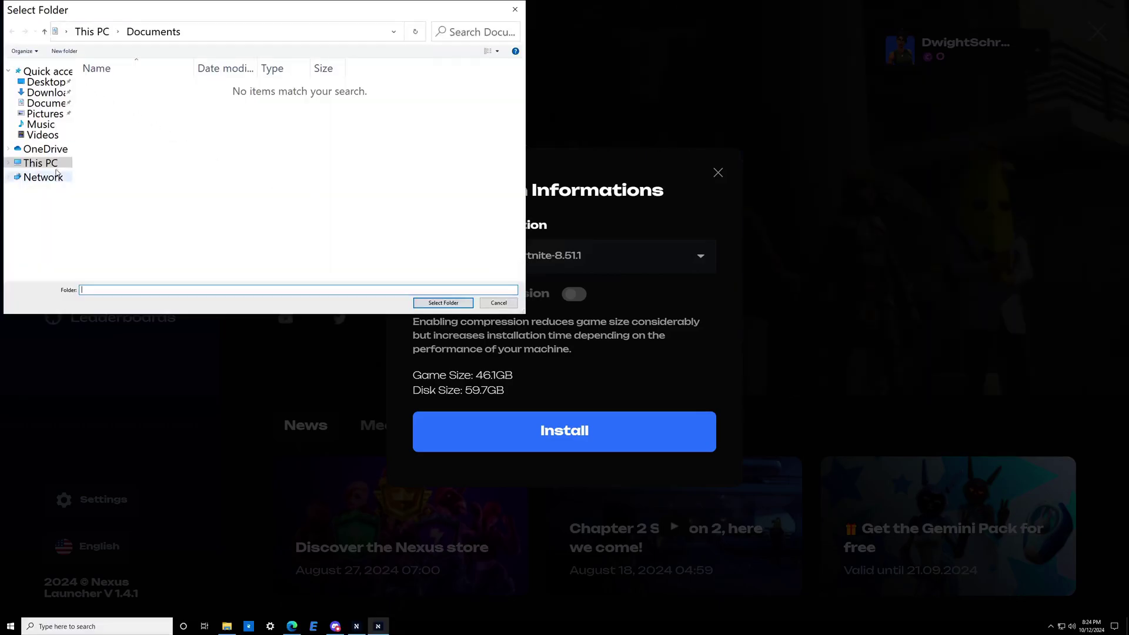
left_click(53, 166)
double_click(141, 194)
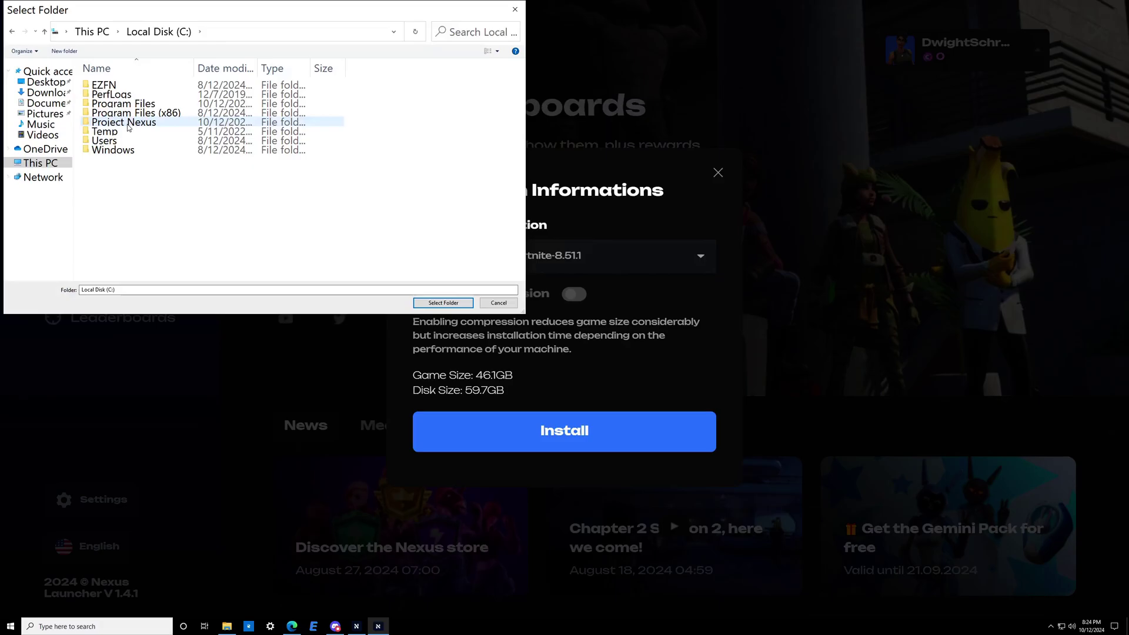
double_click(129, 127)
double_click(122, 88)
left_click(459, 303)
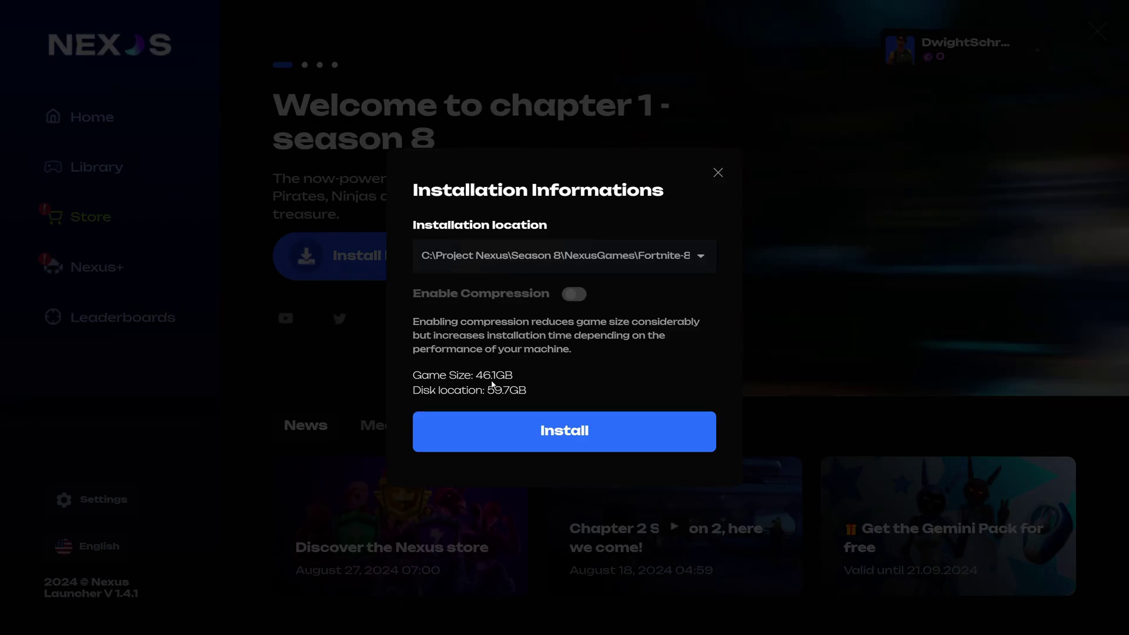
left_click(583, 431)
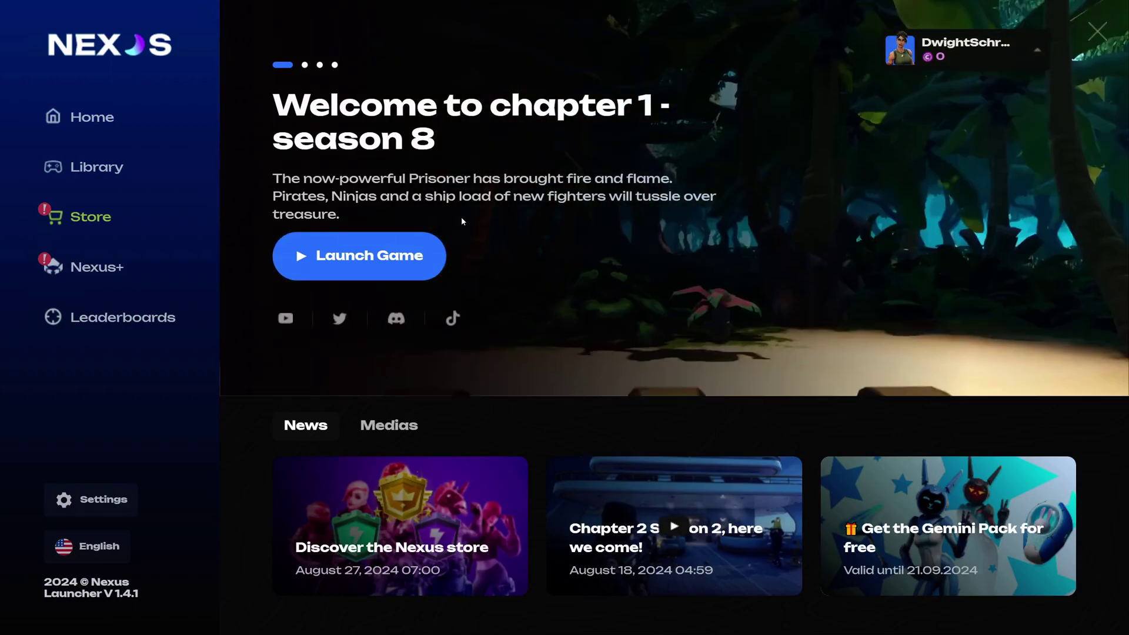
Browse the NexusGames and Fortnite-8.51.1 folders through the library's Import option, cancel the import and return to the home page.
left_click(92, 170)
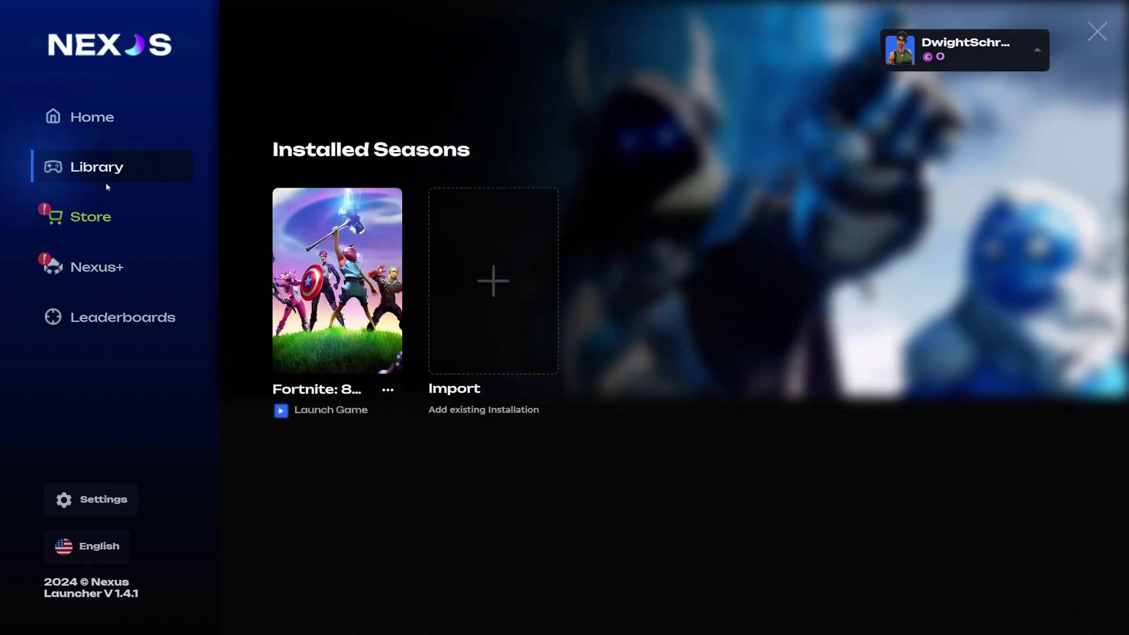
left_click(493, 310)
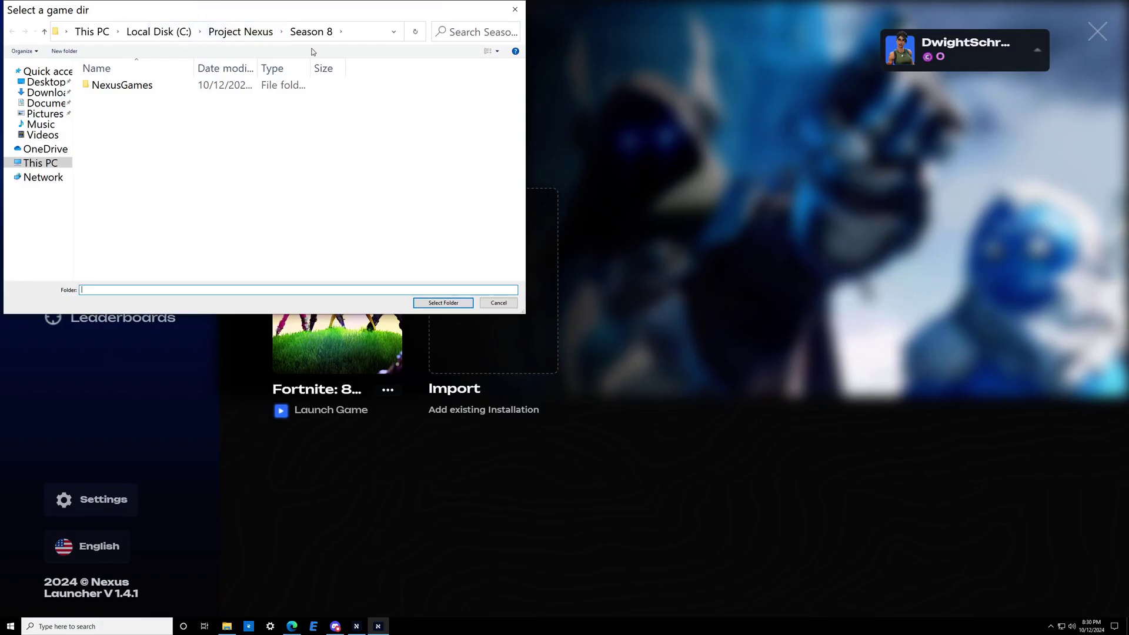
double_click(207, 90)
double_click(207, 89)
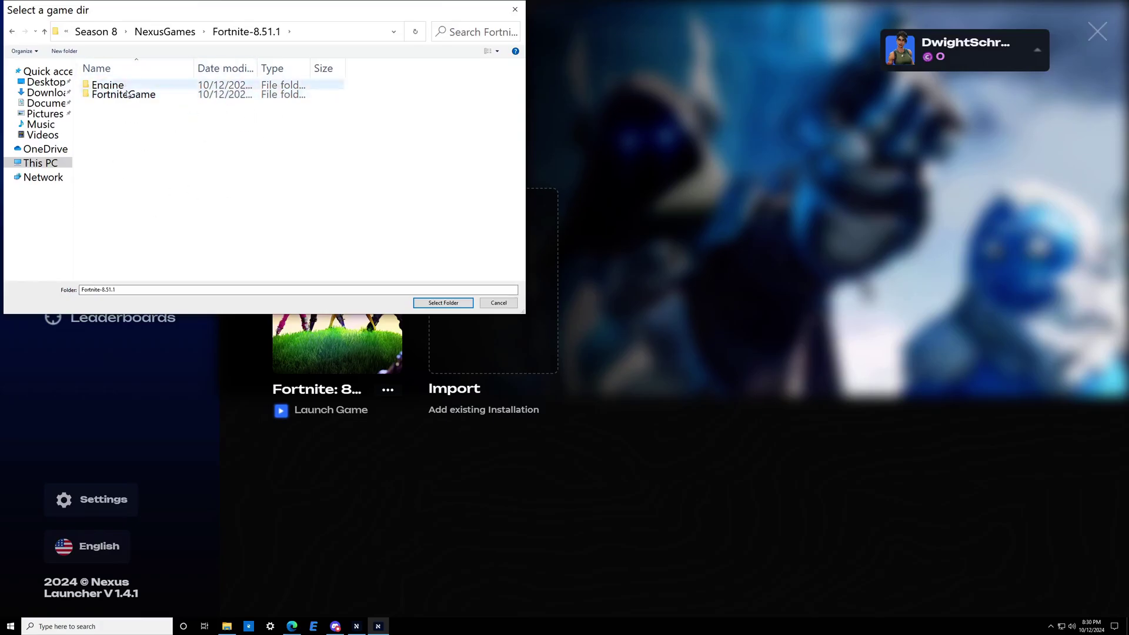
left_click(164, 31)
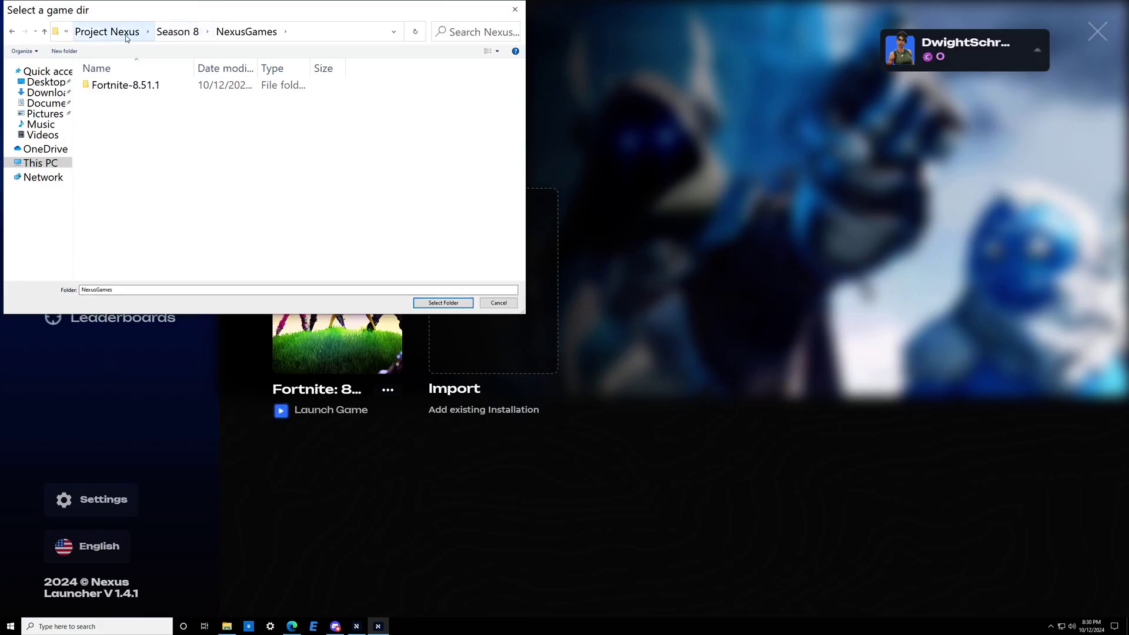
left_click(126, 33)
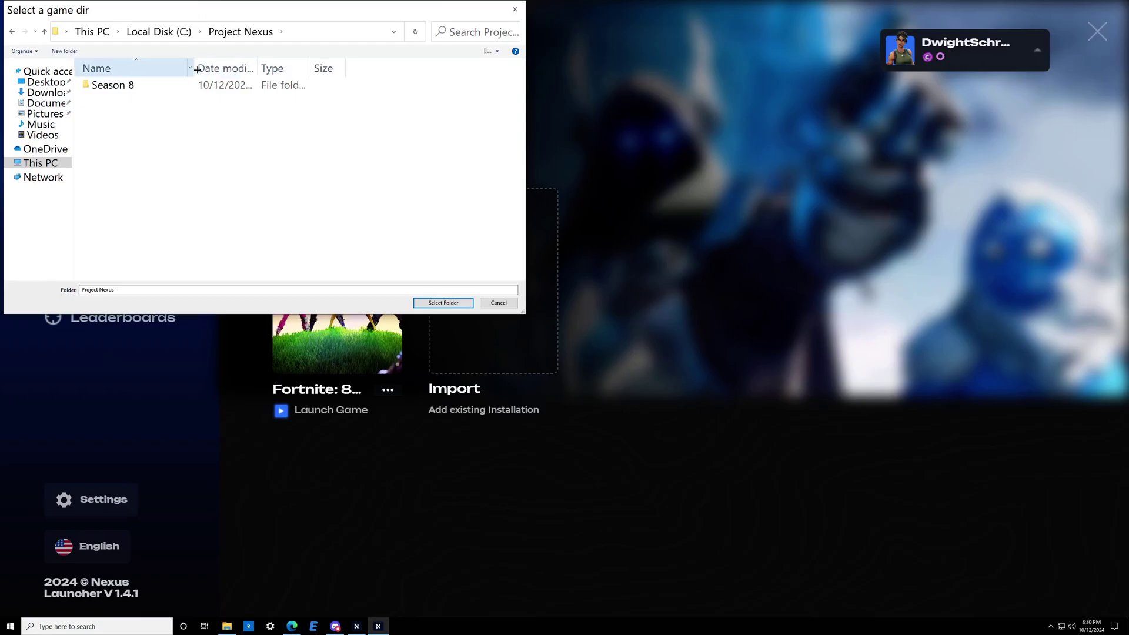
left_click(498, 303)
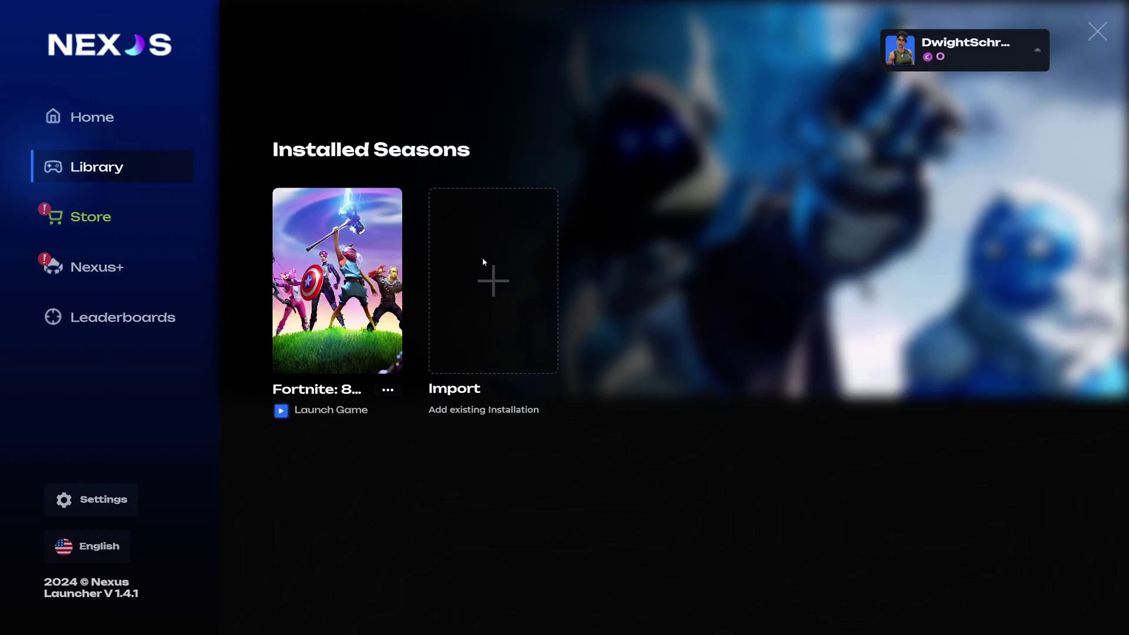
left_click(148, 115)
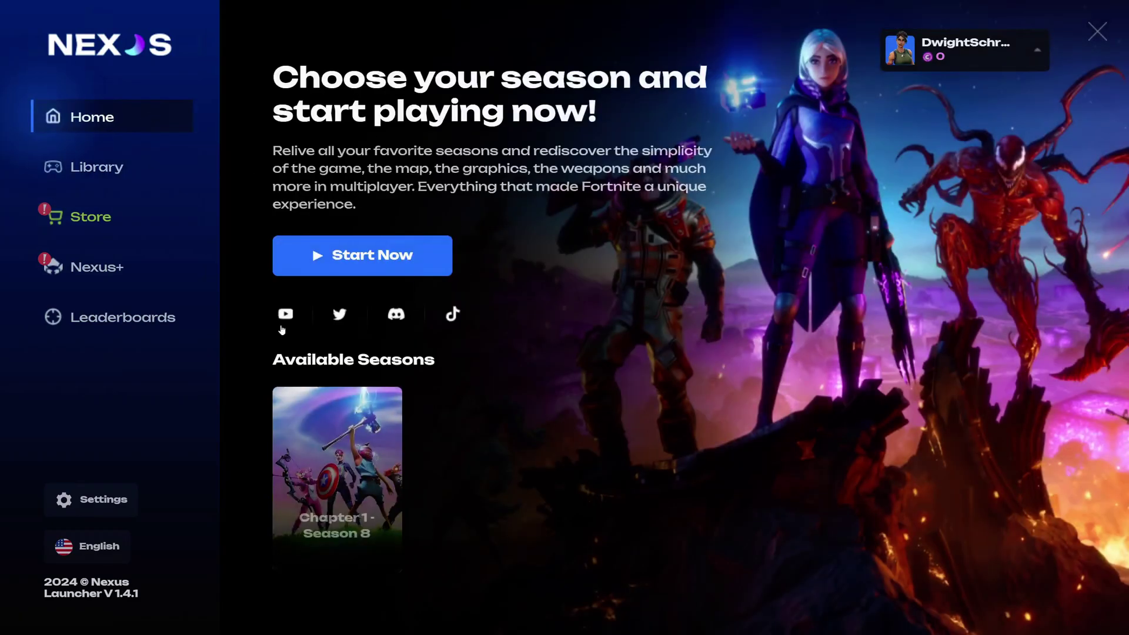